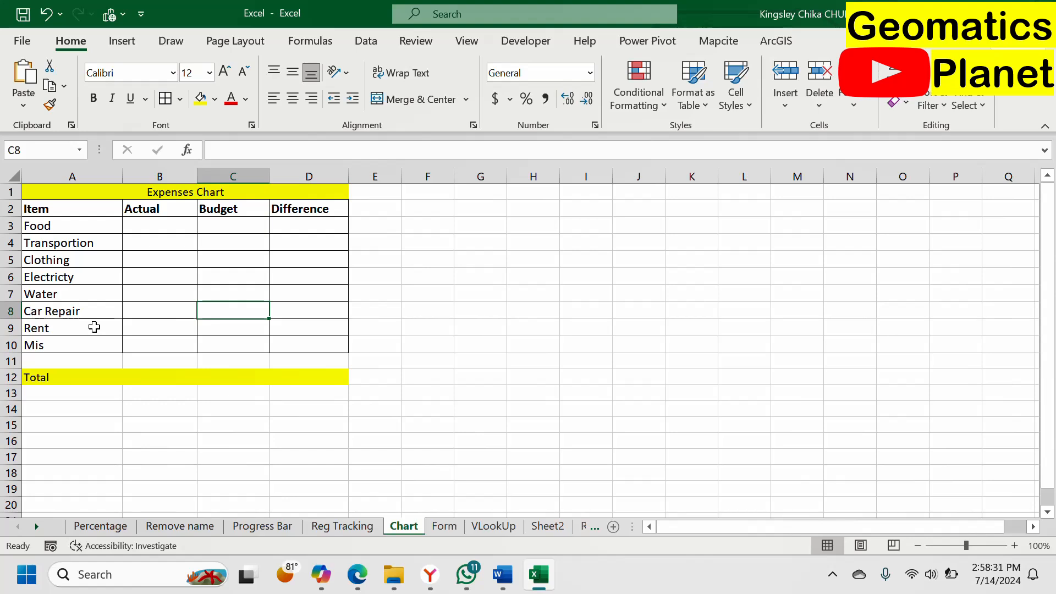
Step: Replace the "Mis" item in cell A10 with "Charges"
{"action": "left_click", "coordinate": [95, 346]}
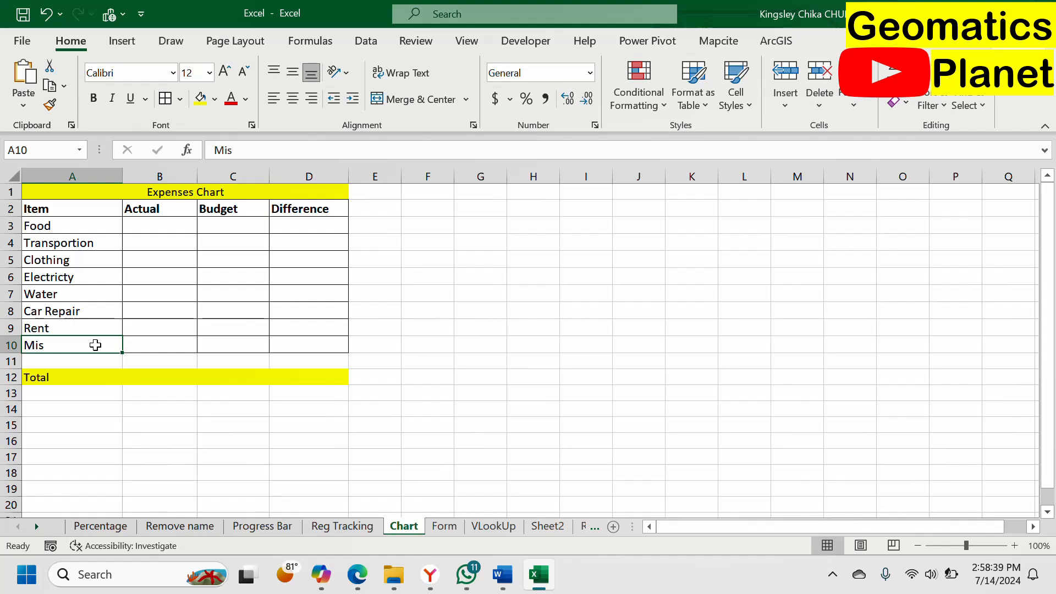
{"action": "type", "text": "Charge"}
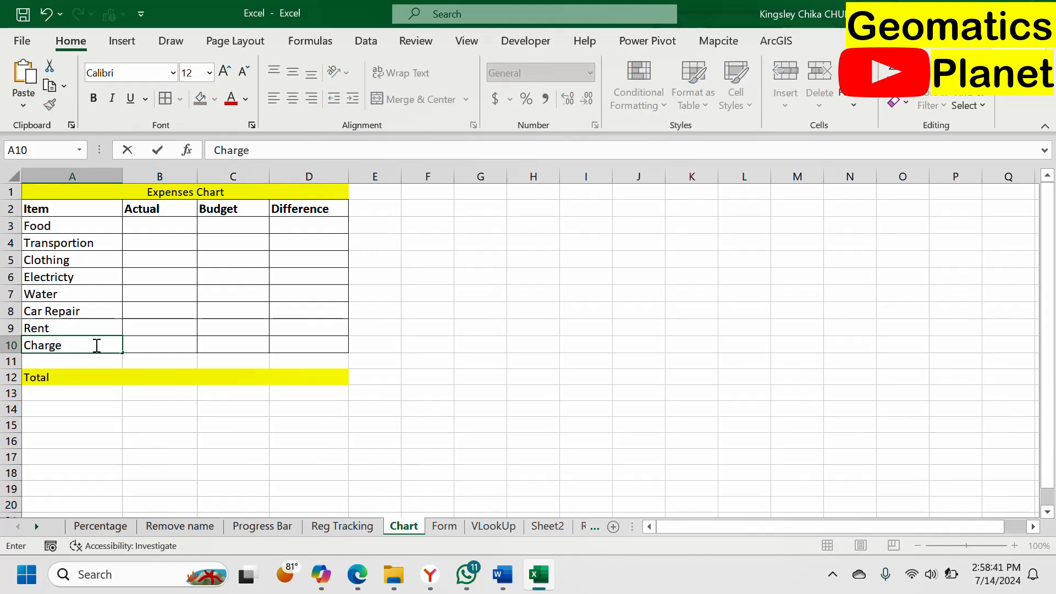
{"action": "type", "text": "s"}
{"action": "left_click", "coordinate": [159, 325]}
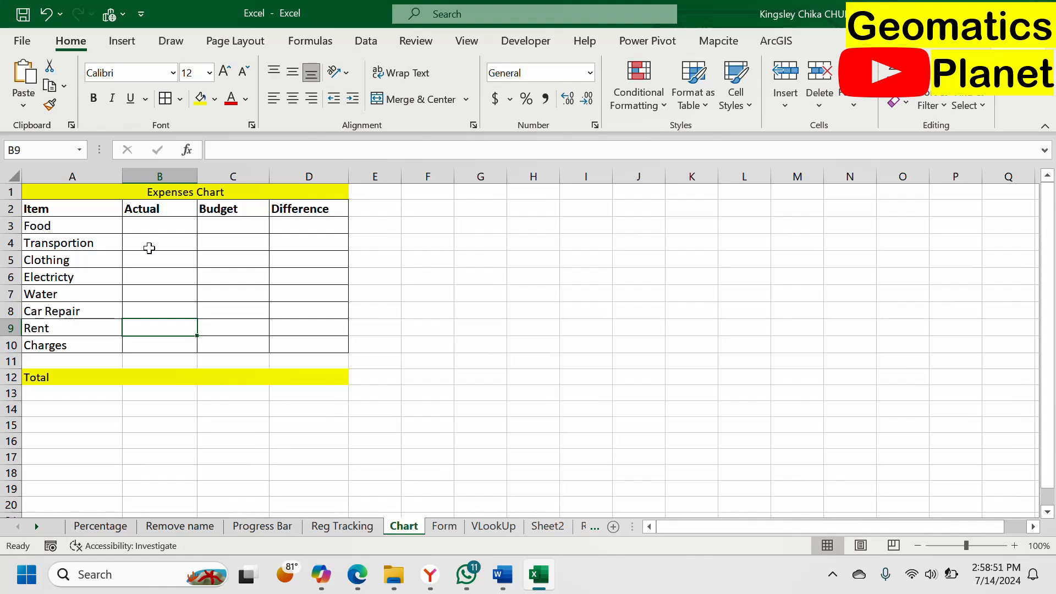
Step: Extend the table title in row 1 to read "Expenses Chart July"
{"action": "left_click", "coordinate": [160, 227]}
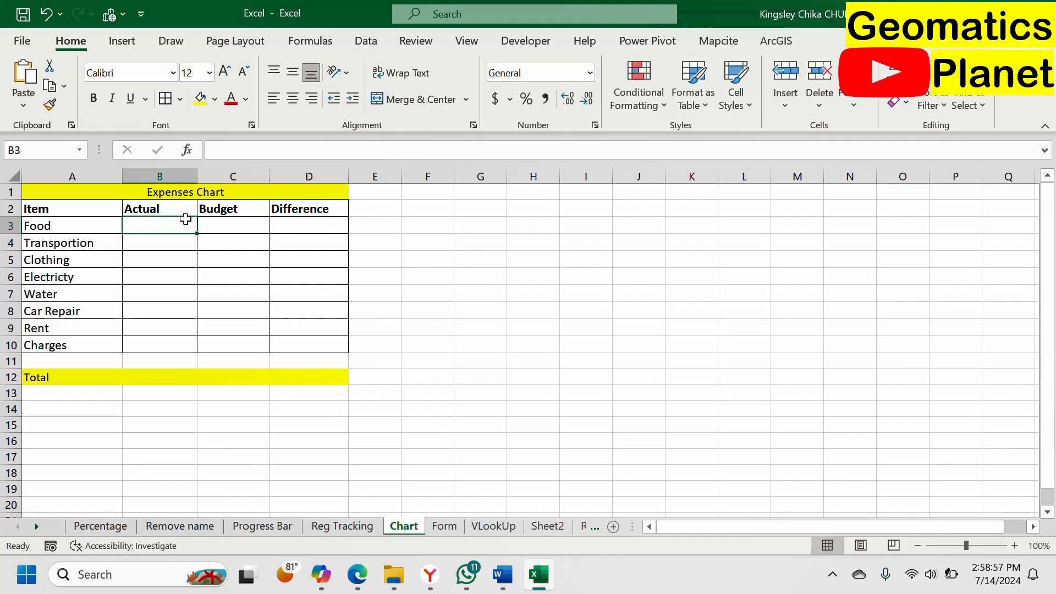
{"action": "double_click", "coordinate": [236, 194]}
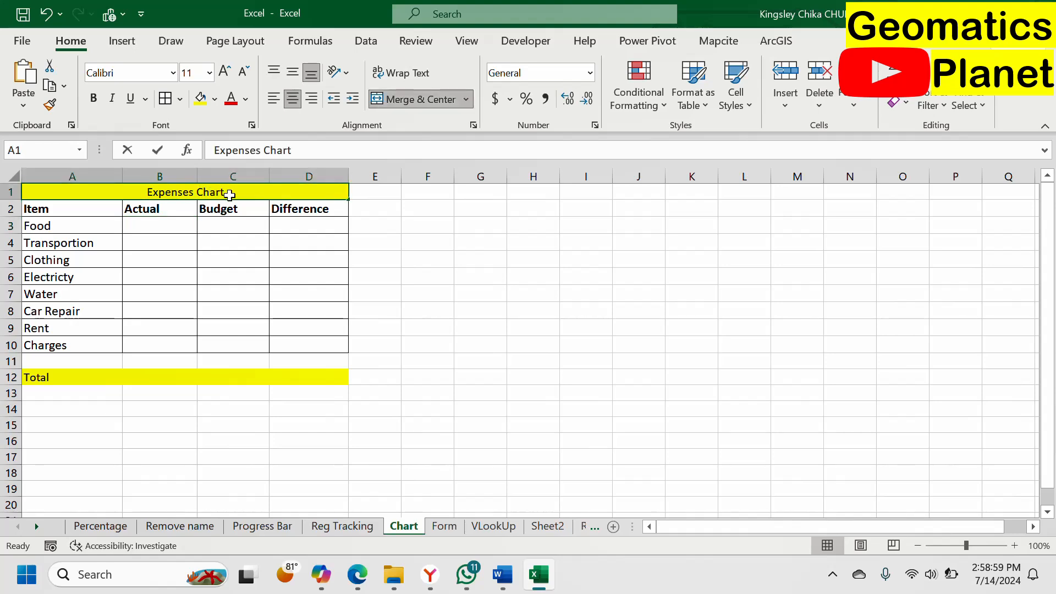
{"action": "type", "text": "J"}
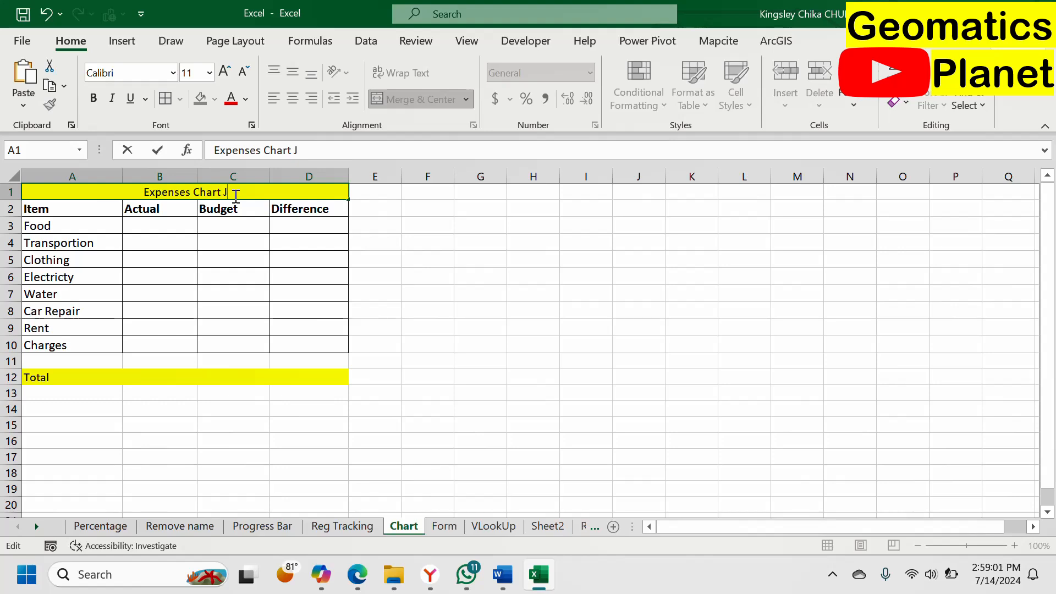
{"action": "key", "text": "BackSpace"}
{"action": "type", "text": "July"}
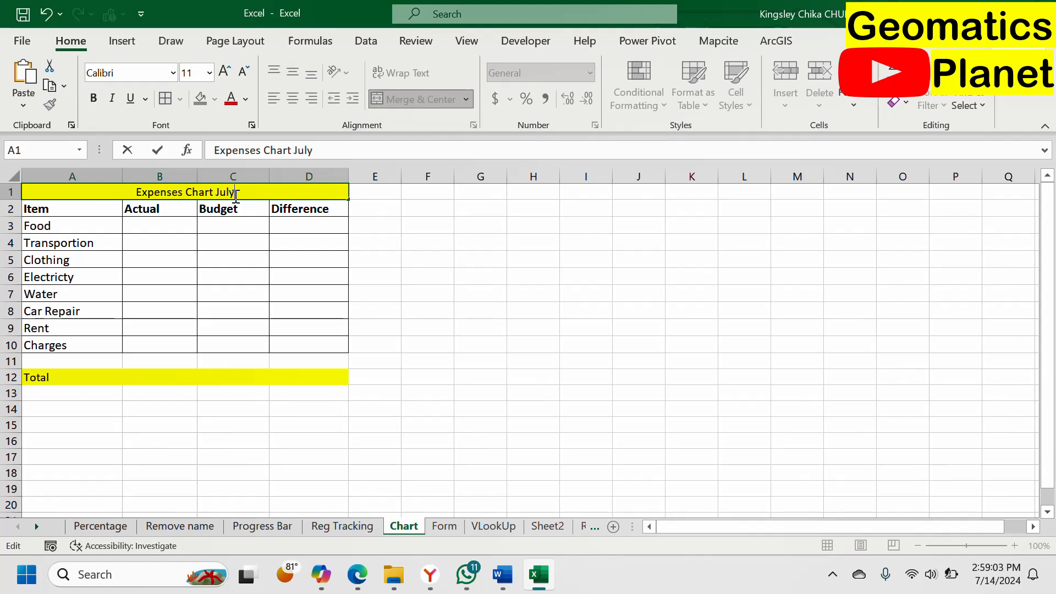
{"action": "left_click", "coordinate": [223, 241]}
Step: Enter the budget amounts for the first two items: 20,000 for Food and 15,000 for Transportion
{"action": "left_click", "coordinate": [150, 230]}
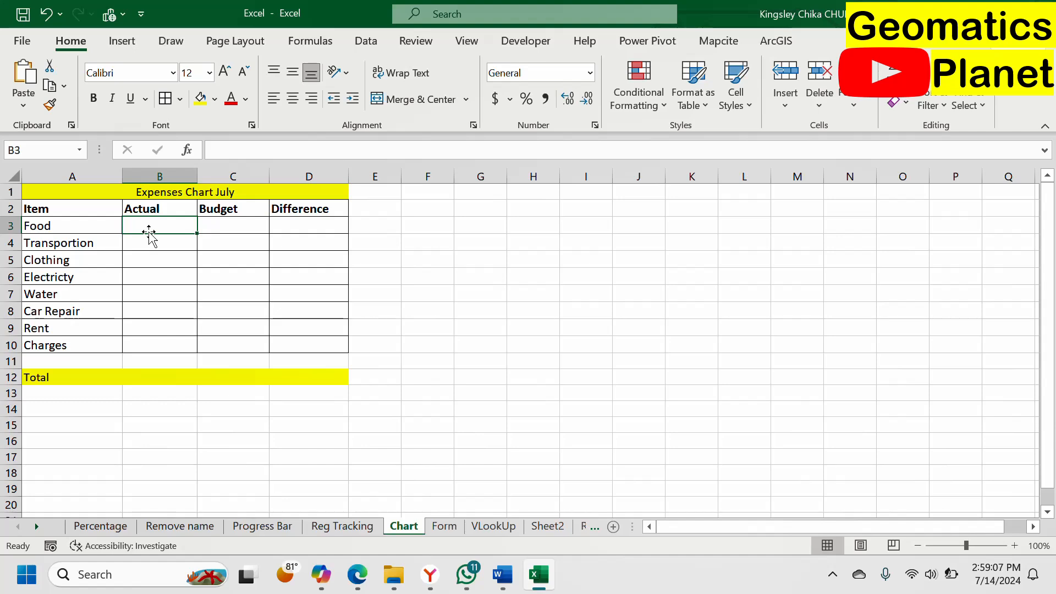
{"action": "left_click", "coordinate": [221, 228]}
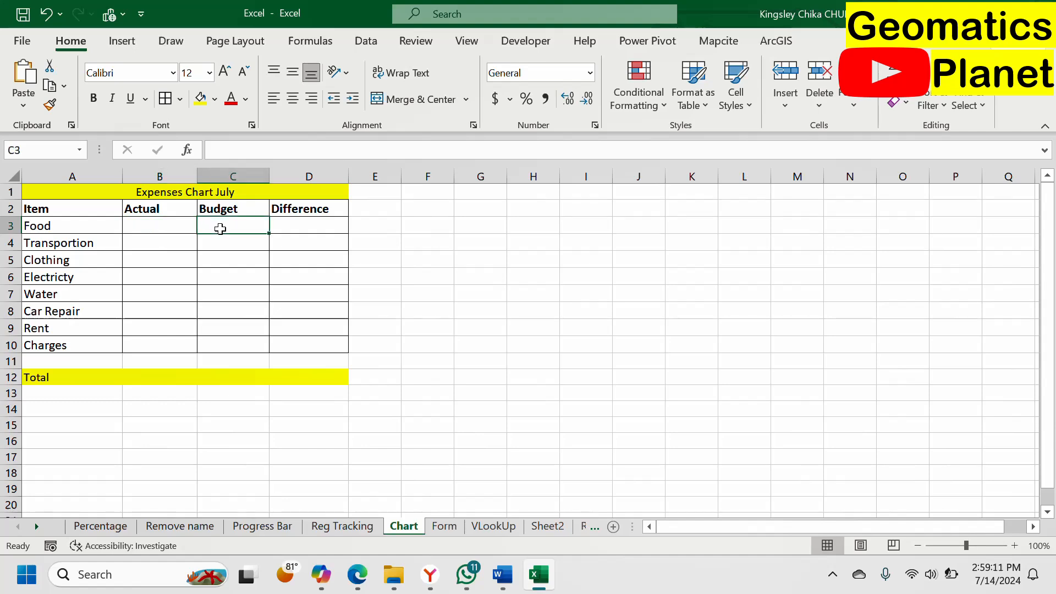
{"action": "type", "text": "20"}
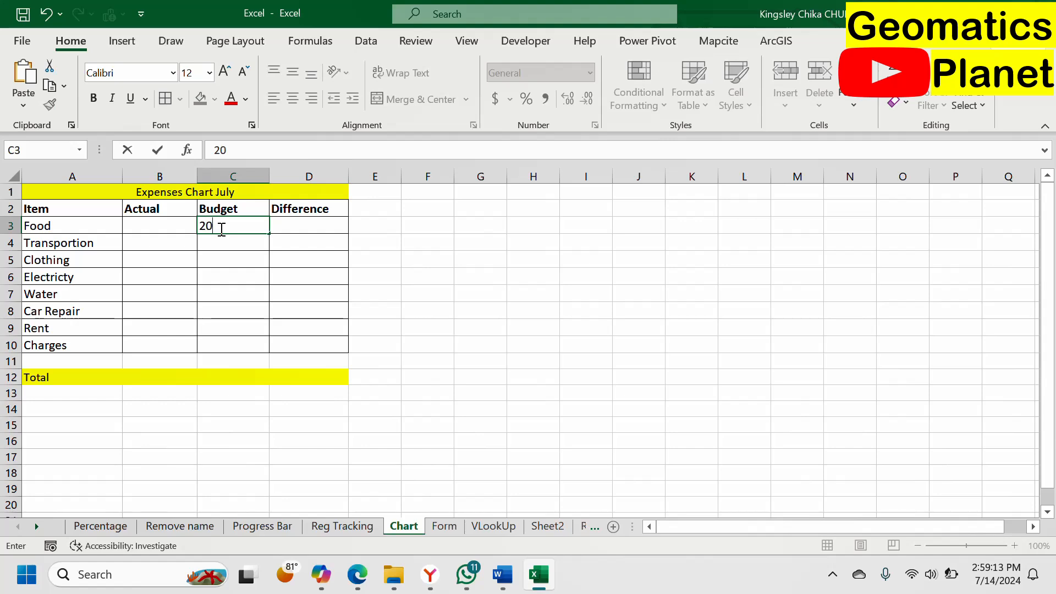
{"action": "type", "text": ",000"}
{"action": "left_click", "coordinate": [231, 246]}
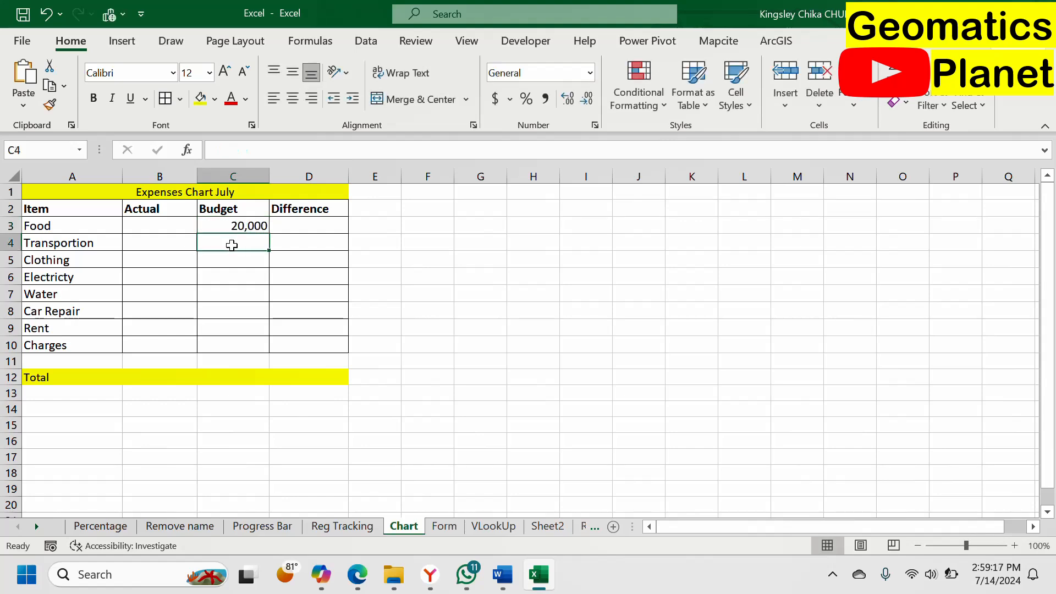
{"action": "type", "text": "15,00"}
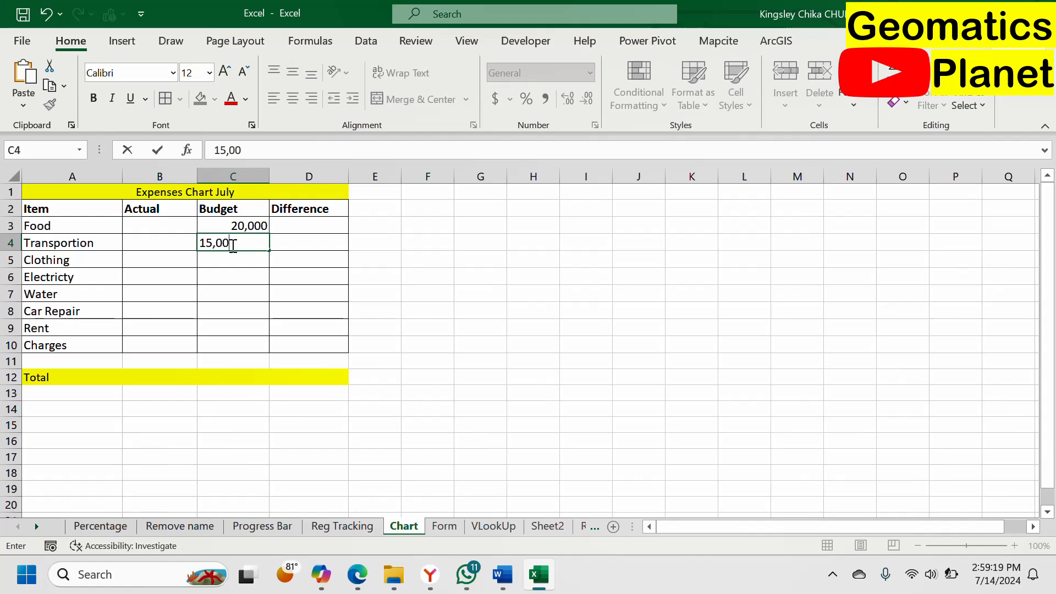
{"action": "type", "text": "0"}
Step: Enter a budget of 30,000 for Clothing and 15000 for Electricty
{"action": "left_click", "coordinate": [257, 266]}
{"action": "type", "text": "30,0000"}
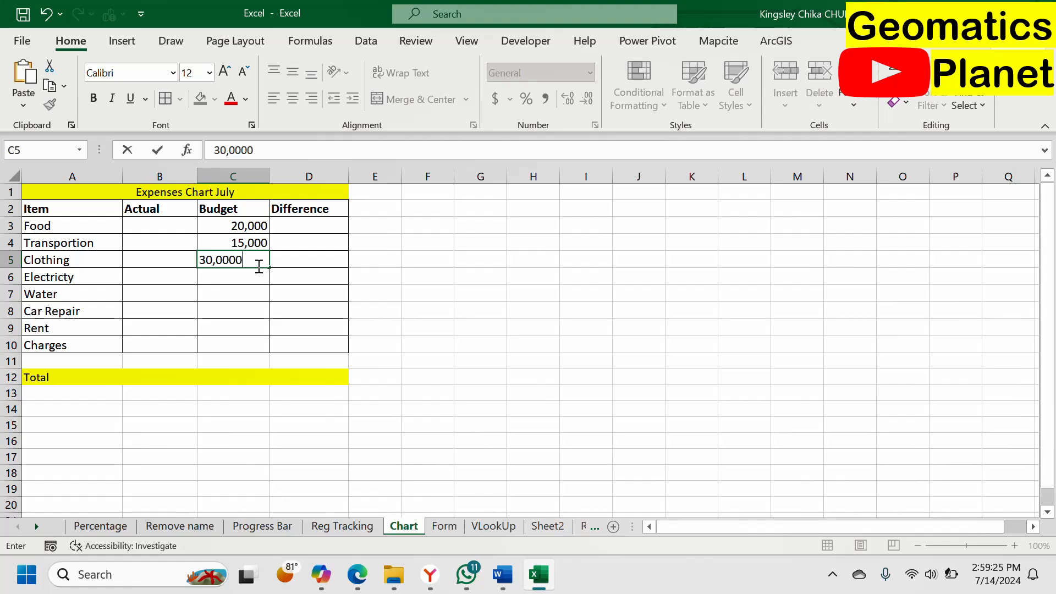
{"action": "key", "text": "BackSpace"}
{"action": "left_click", "coordinate": [226, 279]}
{"action": "type", "text": "15000"}
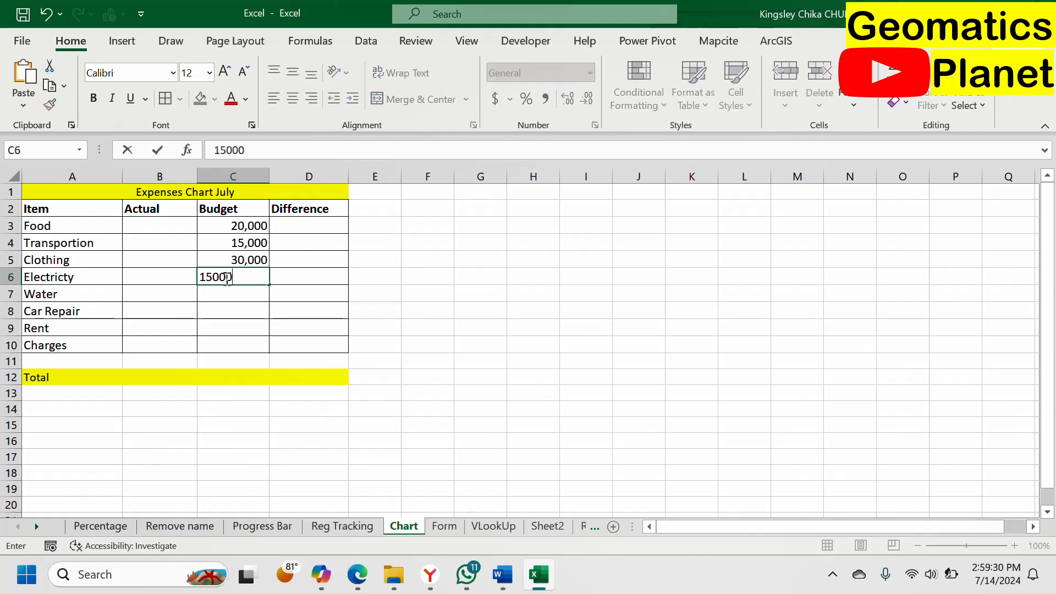
{"action": "key", "text": "Return"}
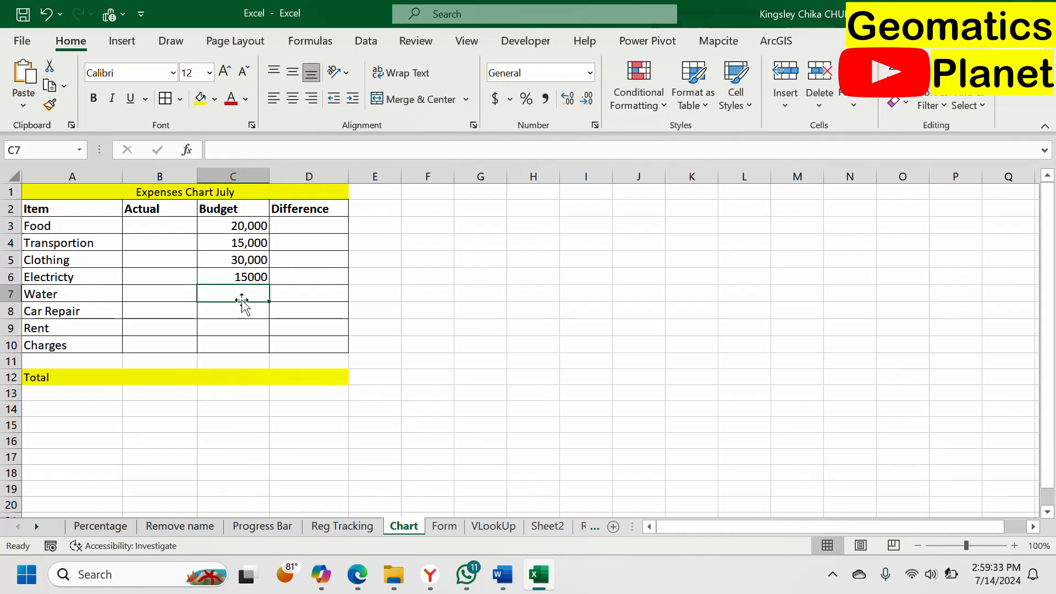
Step: Enter a budget of 4000 for Water and 68000 for Car Repair
{"action": "type", "text": "4000"}
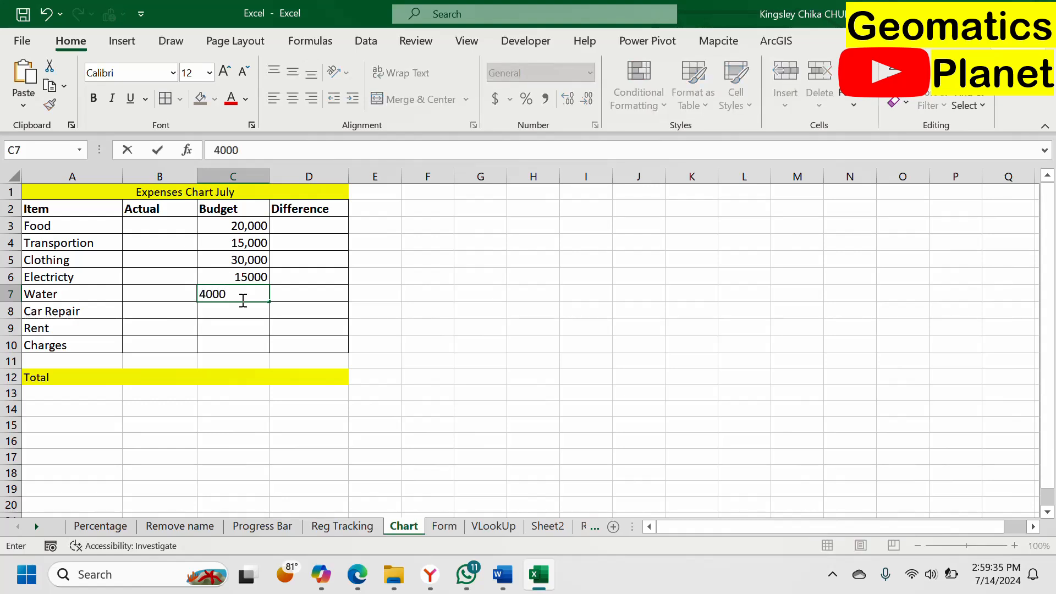
{"action": "key", "text": "Return"}
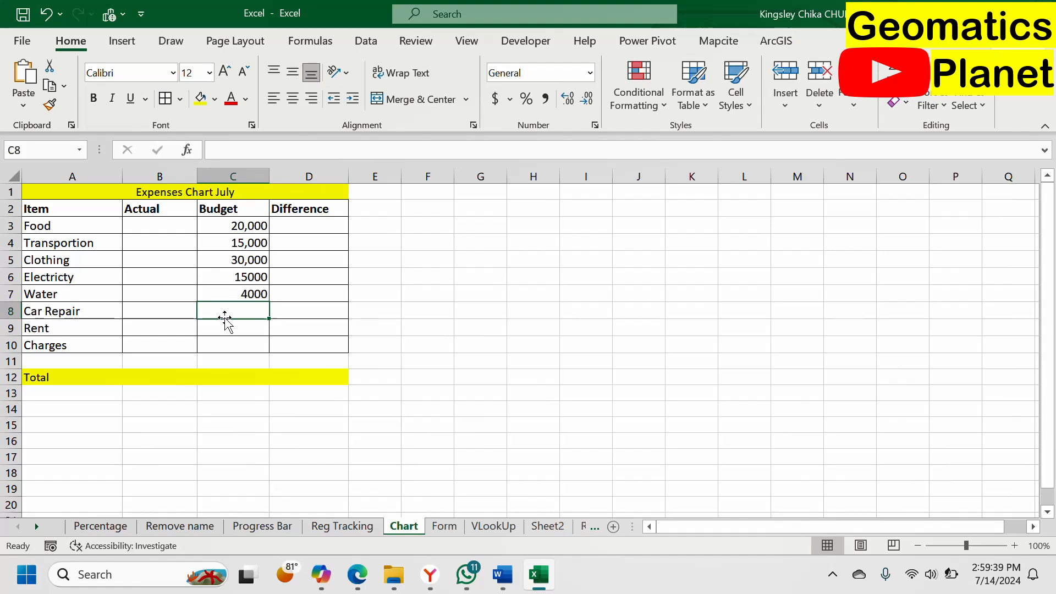
{"action": "type", "text": "680000"}
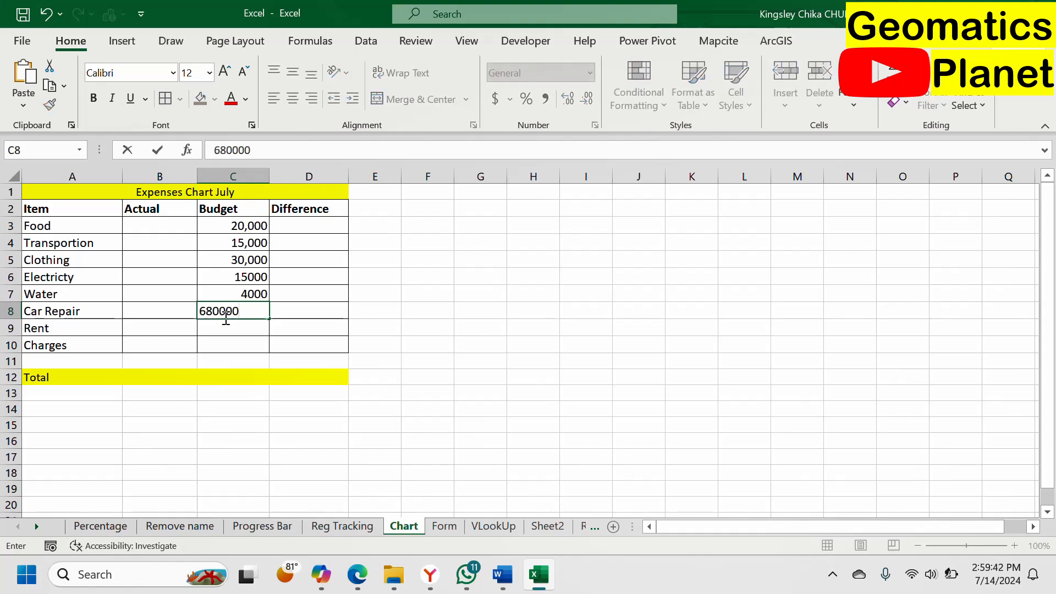
{"action": "key", "text": "BackSpace"}
{"action": "key", "text": "Return"}
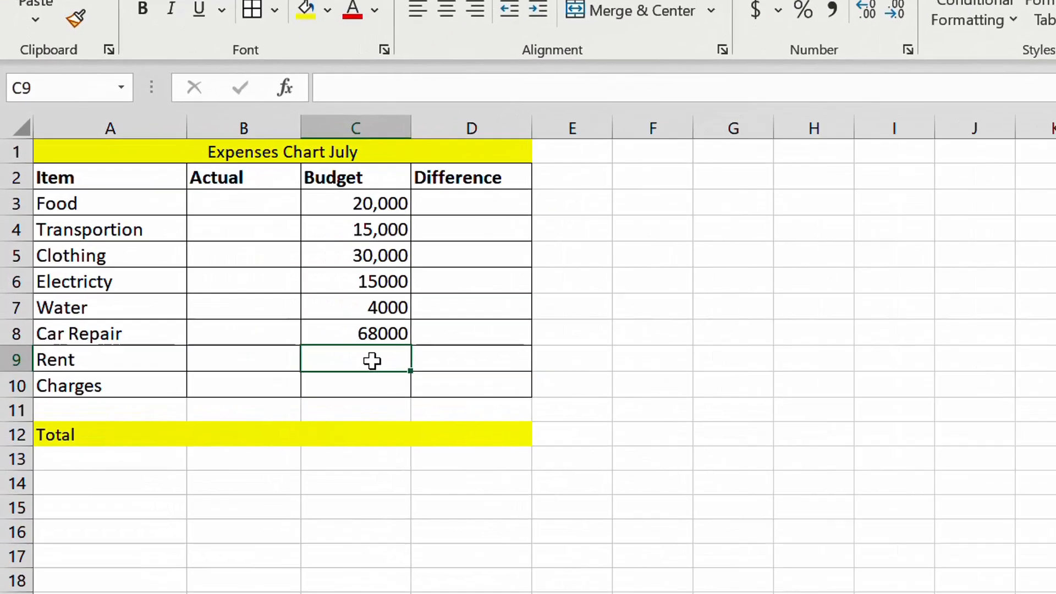
Step: Complete the Budget column with 45000 for Rent and 2300 for Charges
{"action": "type", "text": "45000"}
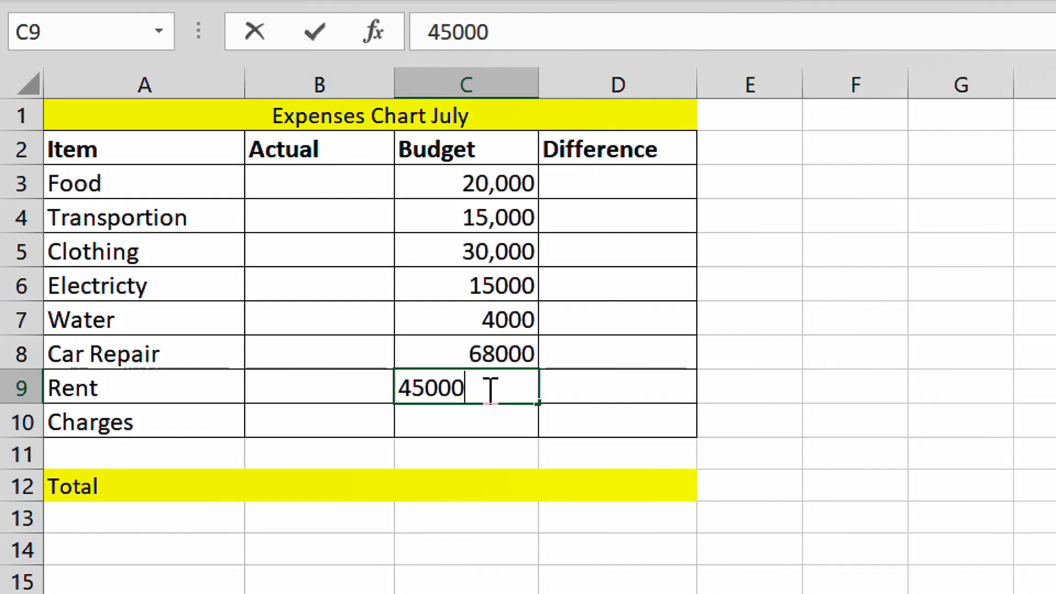
{"action": "left_click", "coordinate": [493, 435]}
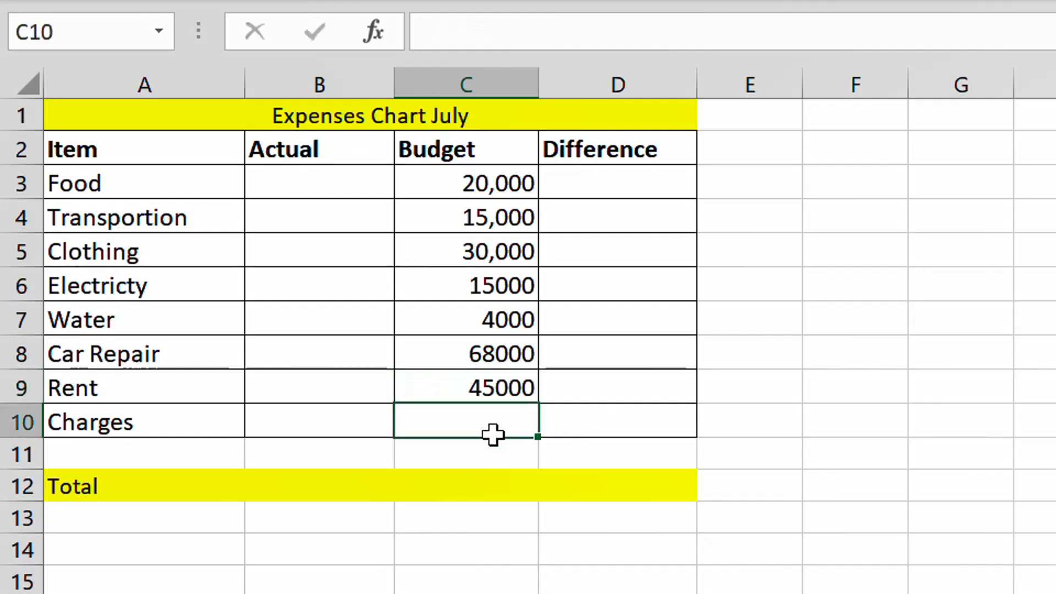
{"action": "type", "text": "2300"}
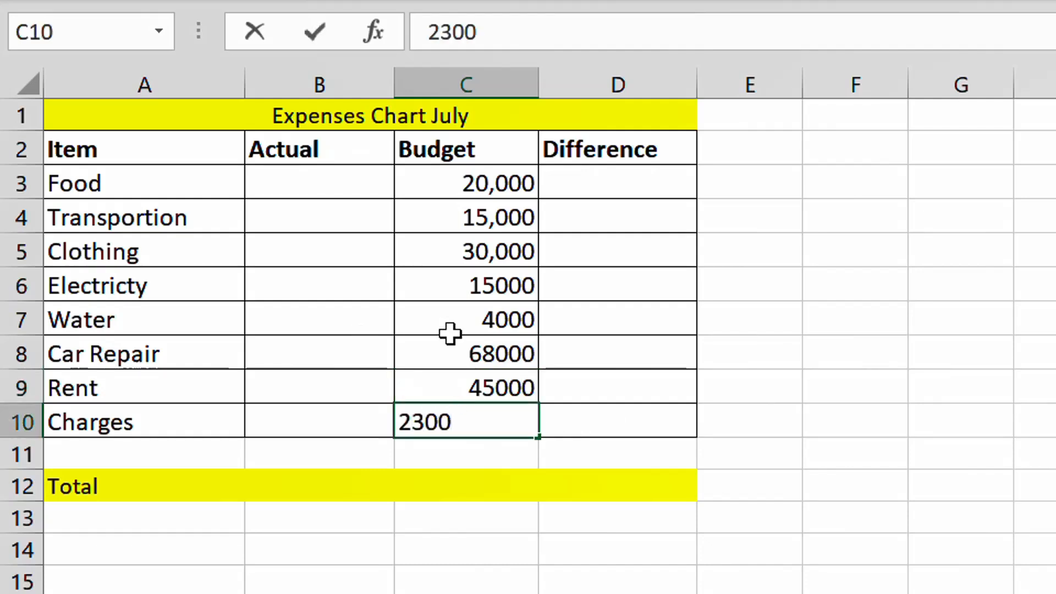
{"action": "left_click", "coordinate": [609, 313]}
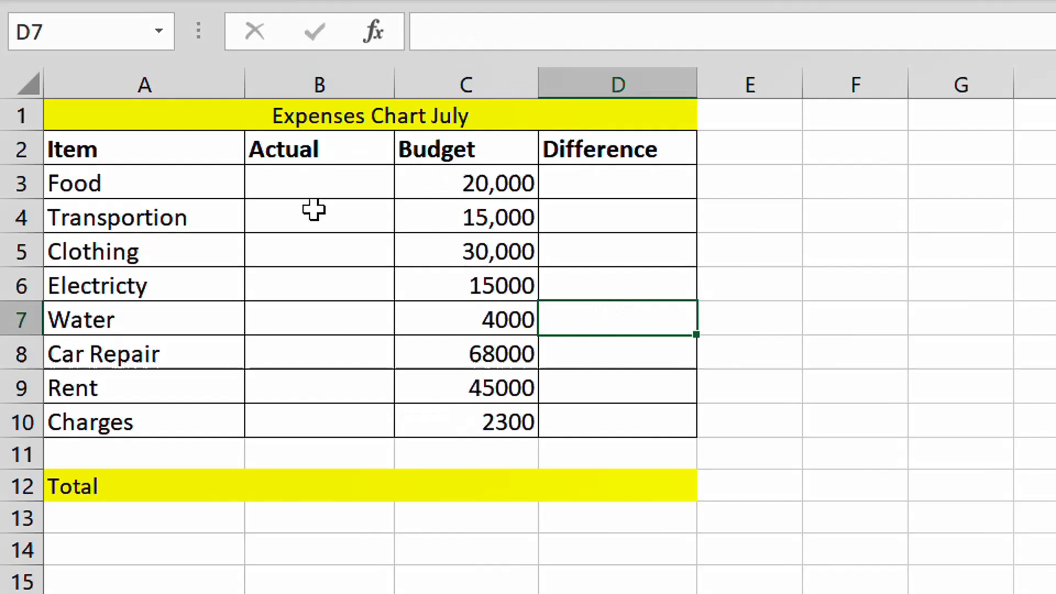
Step: Enter the actual expenses of 25000 for Food and 30000 for Transportion
{"action": "left_click", "coordinate": [317, 183]}
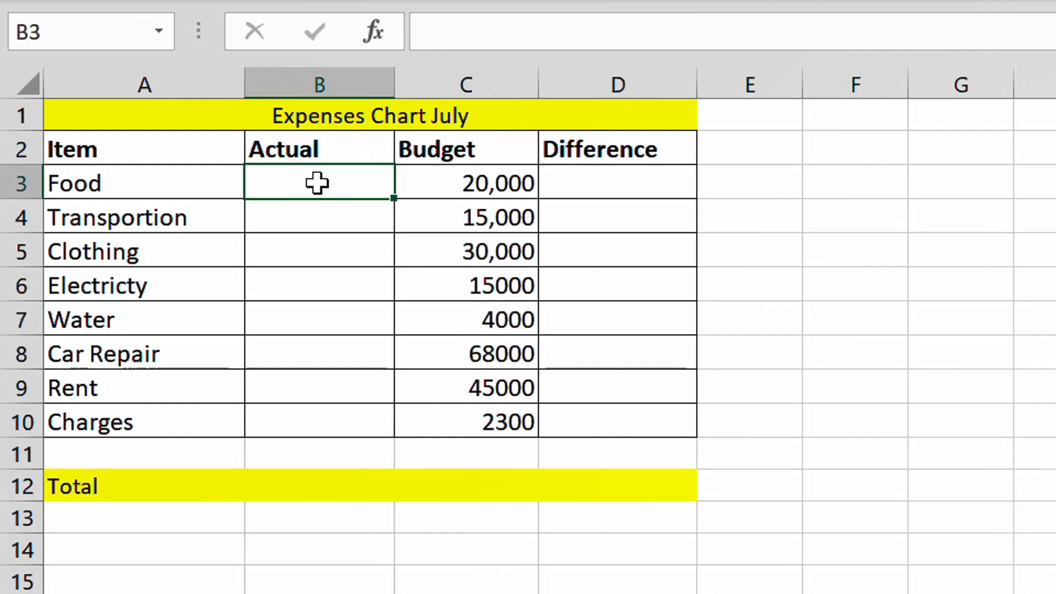
{"action": "type", "text": "25000"}
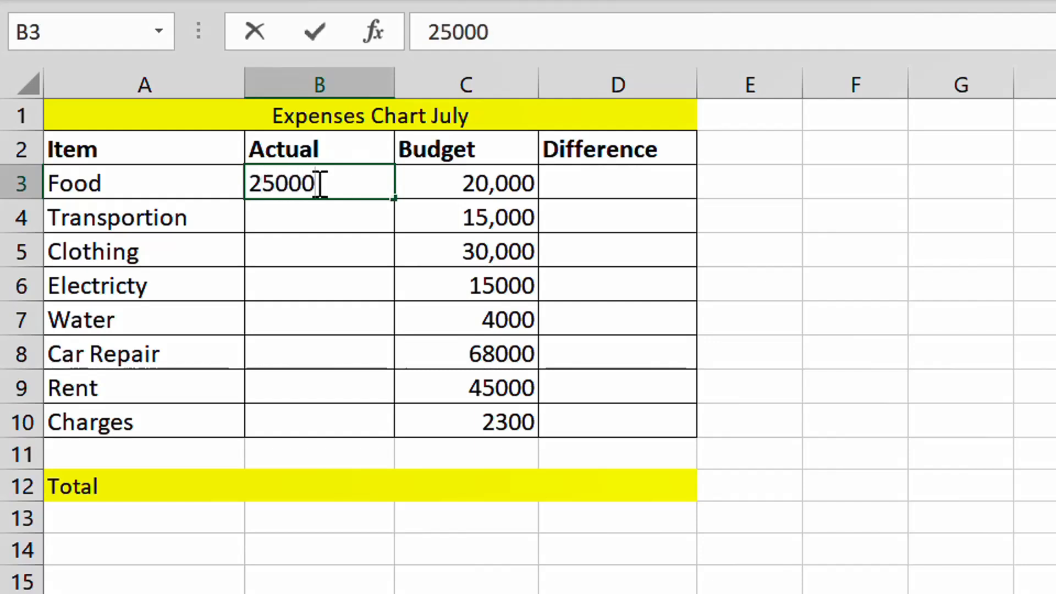
{"action": "key", "text": "Return"}
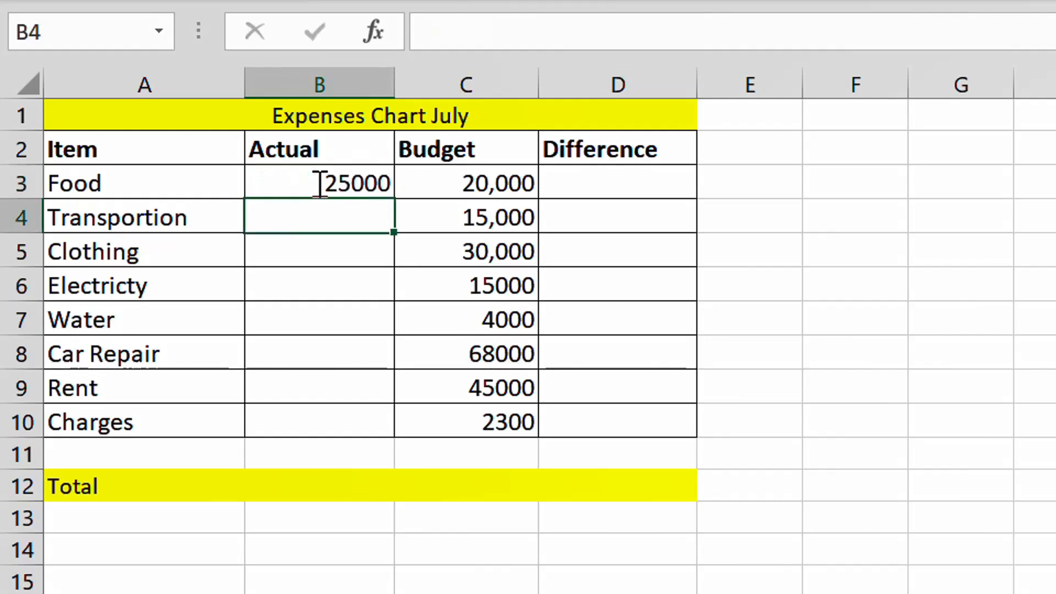
{"action": "type", "text": "30"}
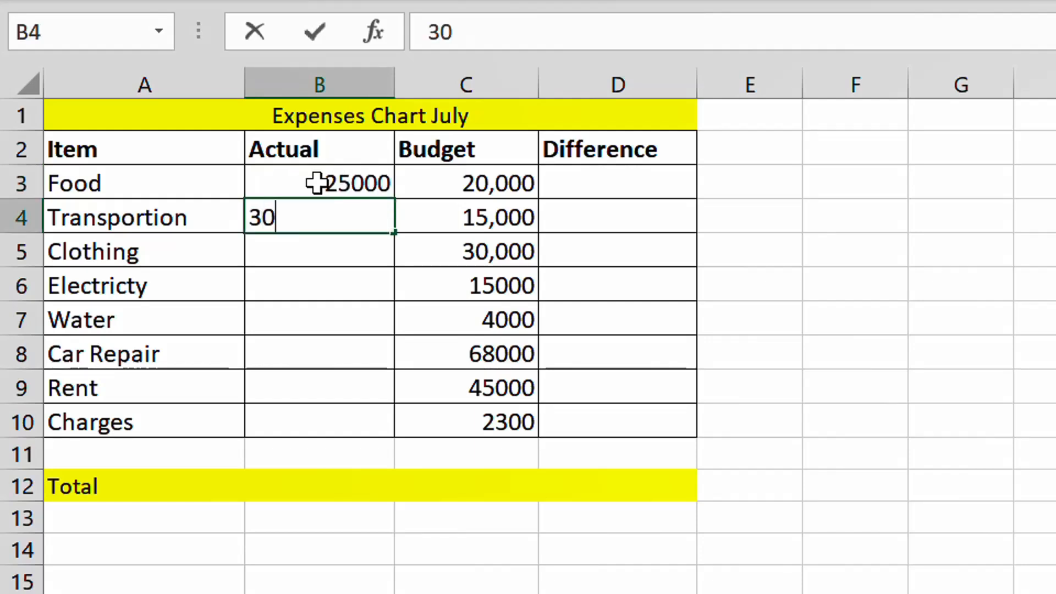
{"action": "type", "text": "000"}
{"action": "key", "text": "Return"}
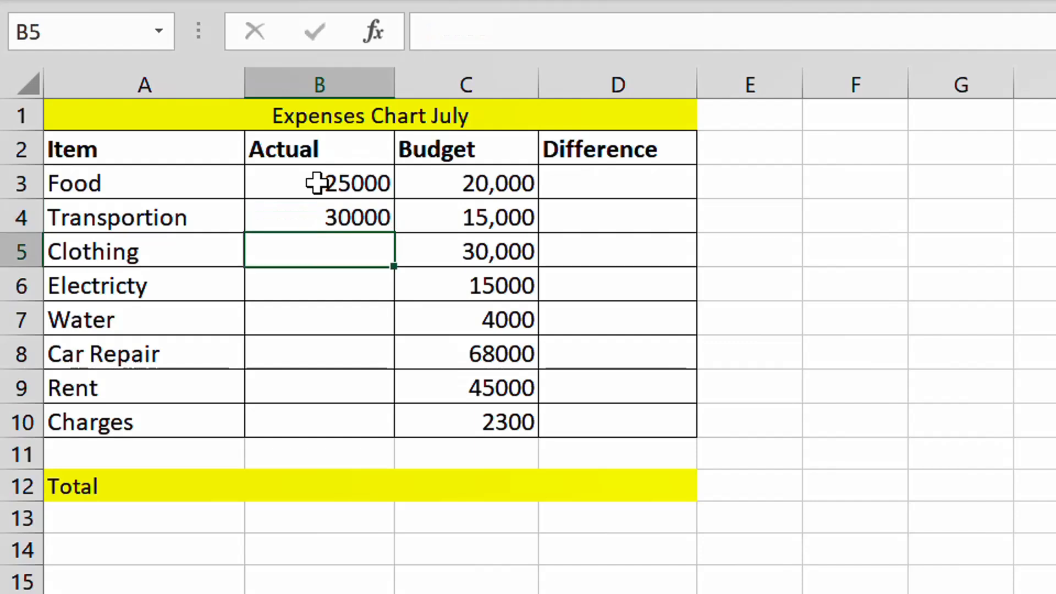
Step: Enter the actual expenses of 20000 for Clothing and 3000 for Electricty
{"action": "type", "text": "2000"}
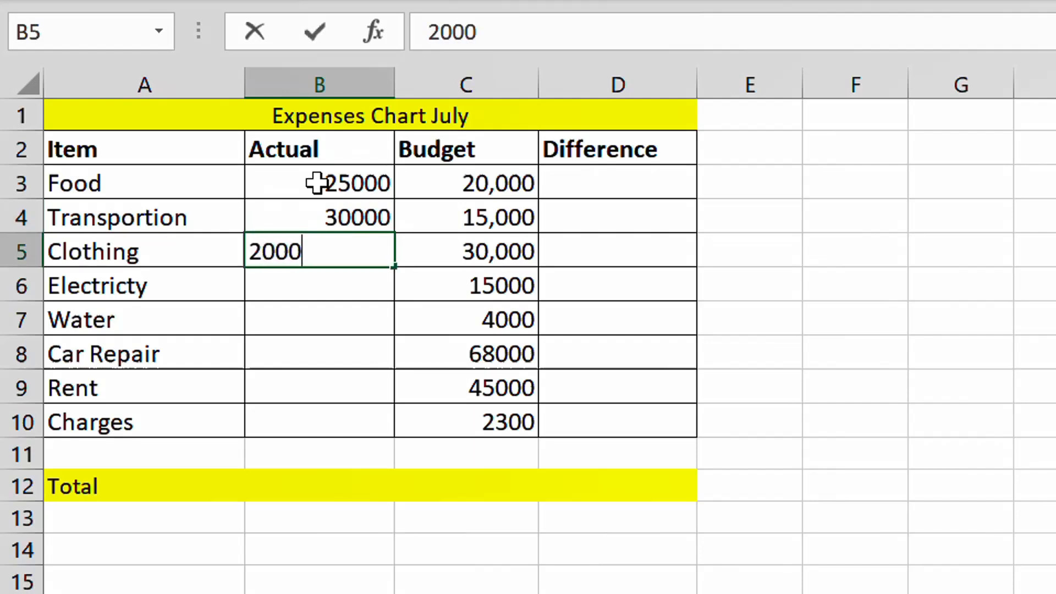
{"action": "type", "text": "0"}
{"action": "key", "text": "Return"}
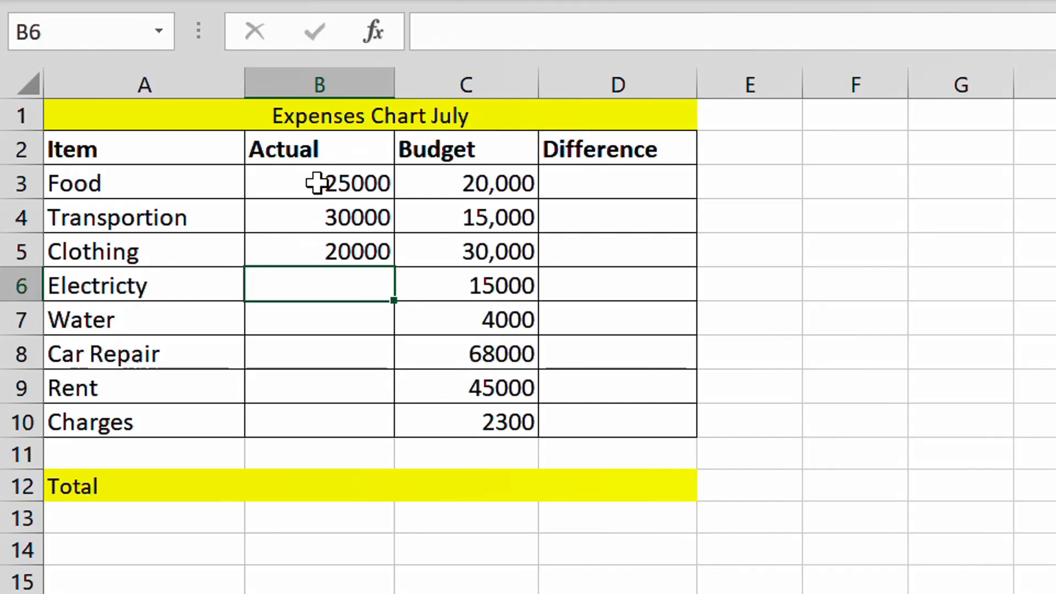
{"action": "type", "text": "3000"}
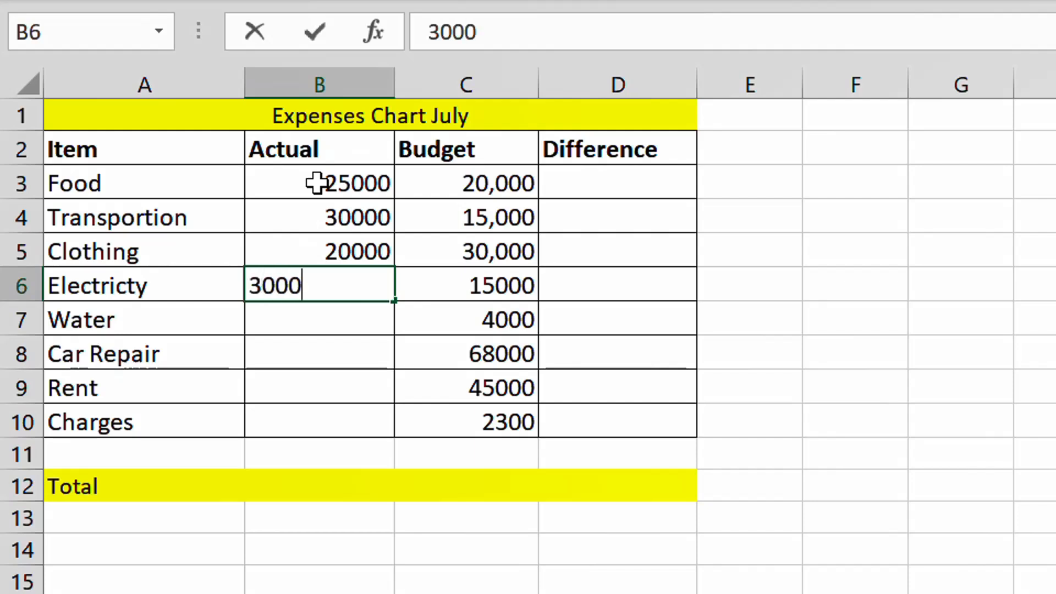
{"action": "key", "text": "Return"}
Step: Enter the actual expenses of 1500 for Water and 2000 for Car Repair
{"action": "type", "text": "15"}
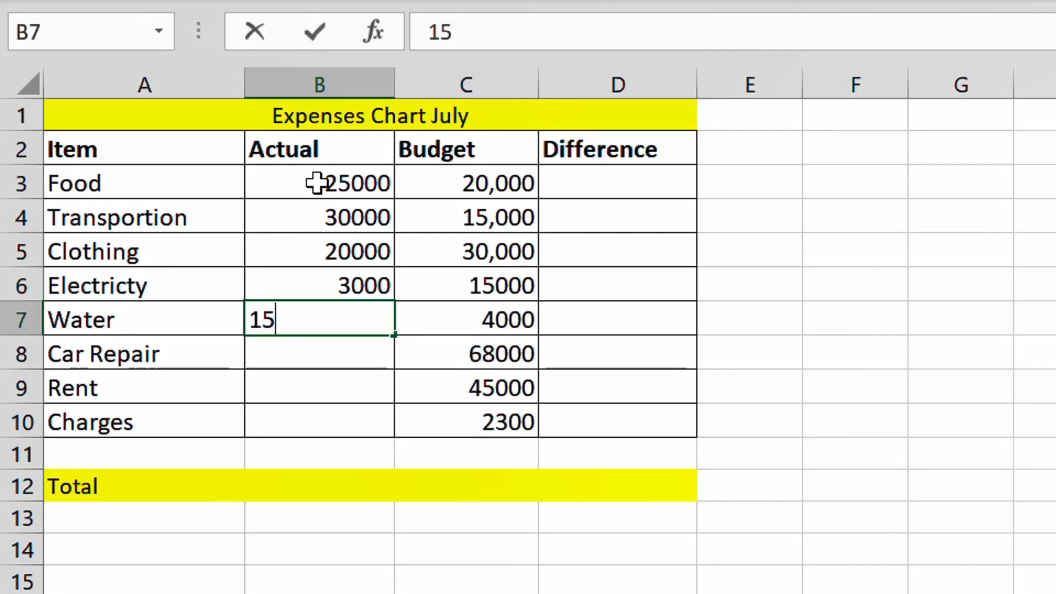
{"action": "type", "text": "00"}
{"action": "key", "text": "Return"}
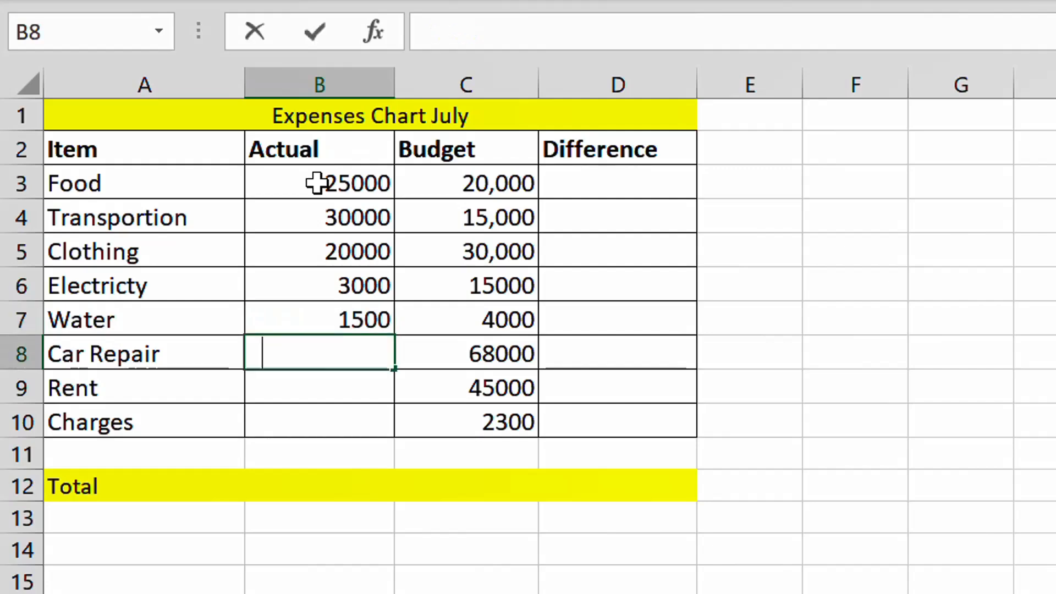
{"action": "type", "text": "0"}
{"action": "key", "text": "BackSpace"}
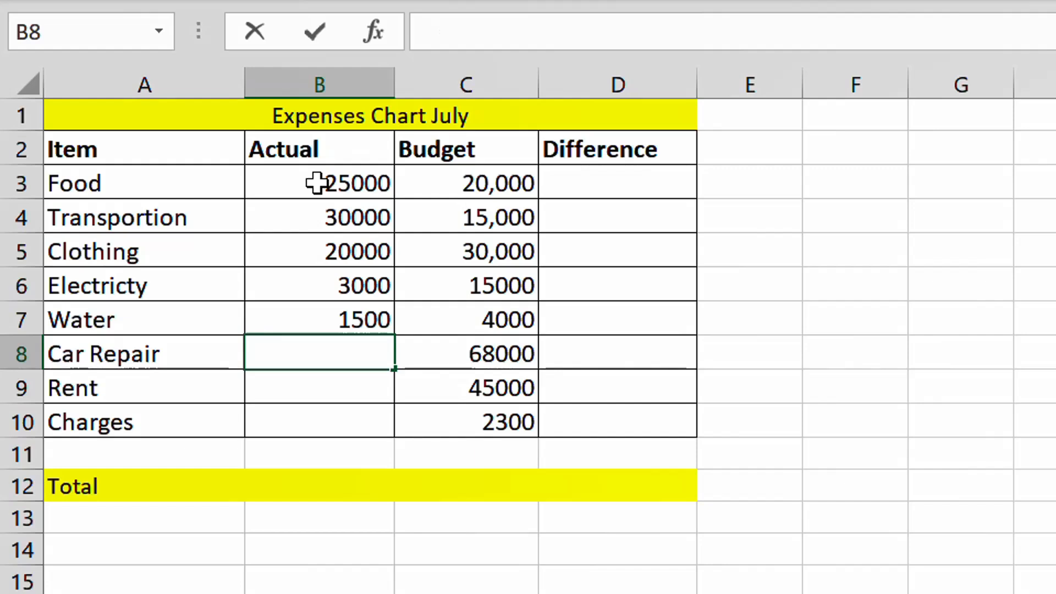
{"action": "type", "text": "2000"}
{"action": "key", "text": "Return"}
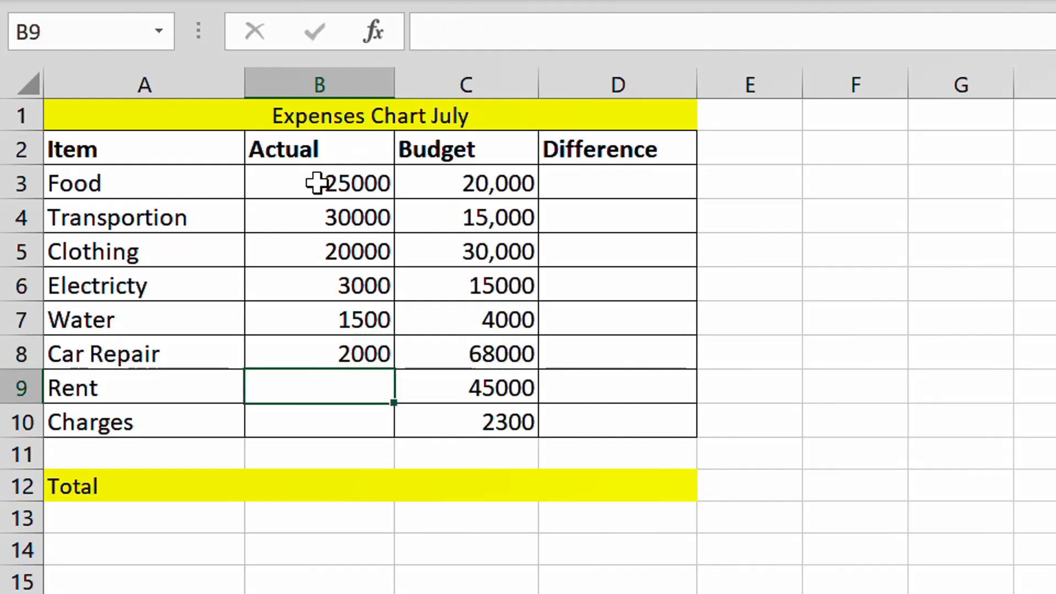
Step: Complete the Actual column with 56000 for Rent and 1000 for Charges
{"action": "type", "text": "56000"}
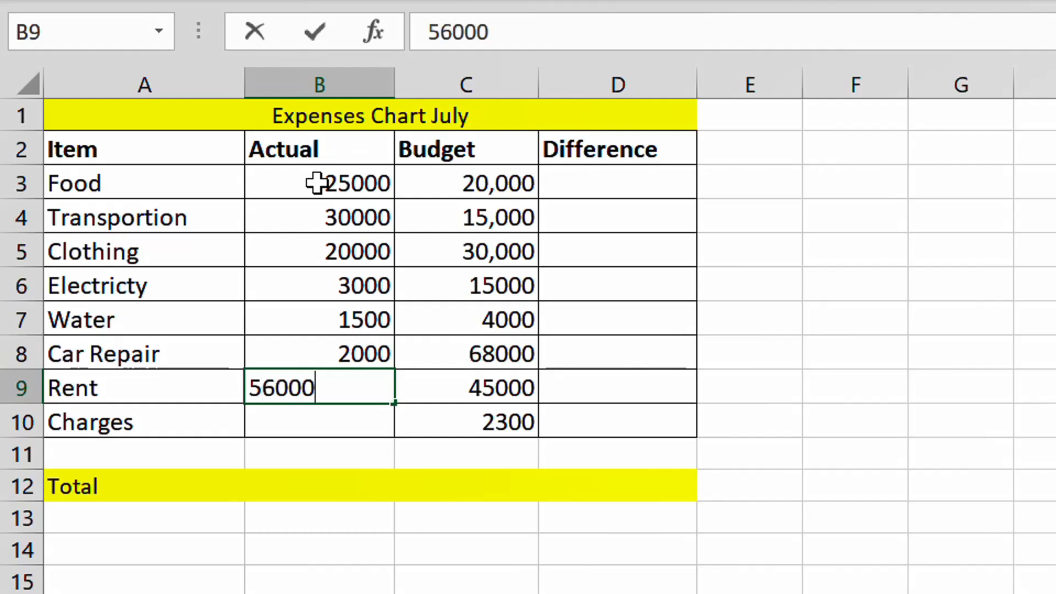
{"action": "key", "text": "Return"}
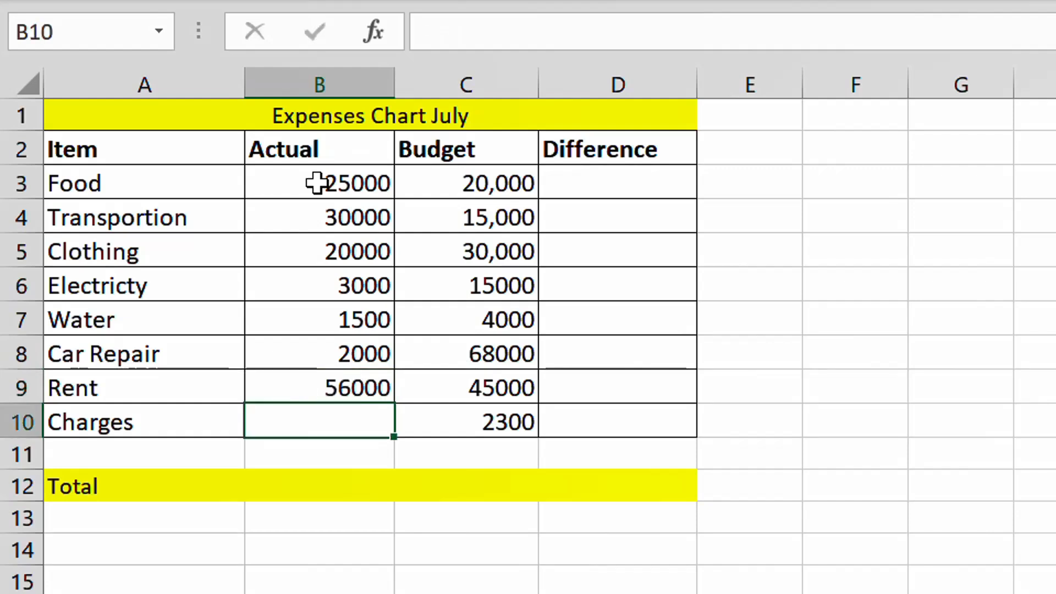
{"action": "type", "text": "1000"}
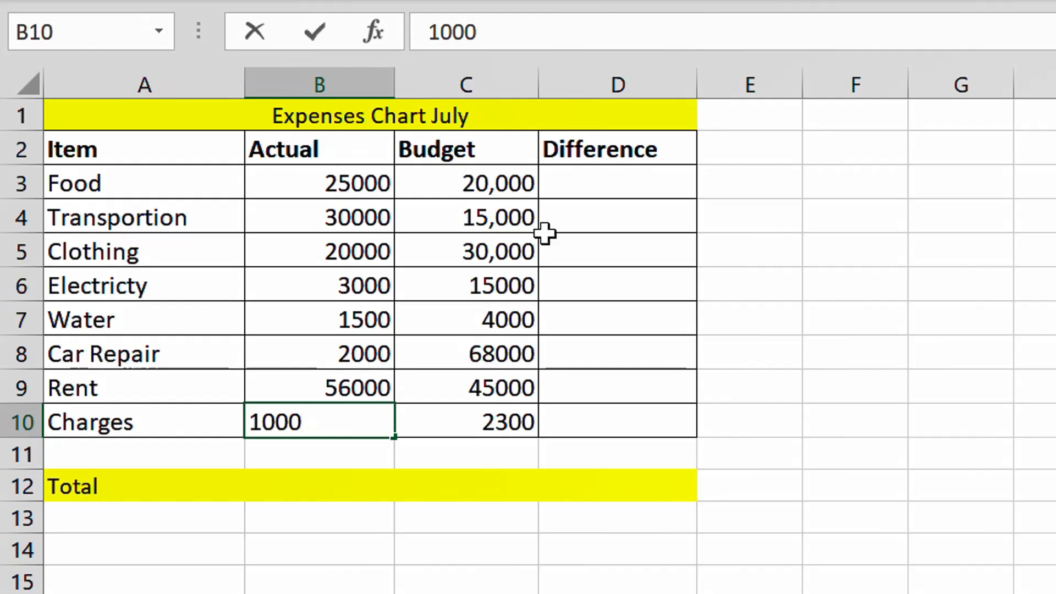
{"action": "left_click", "coordinate": [579, 255]}
Step: Total the actual expenses in B12 with the formula =SUM(B3:B10)
{"action": "left_click", "coordinate": [329, 487]}
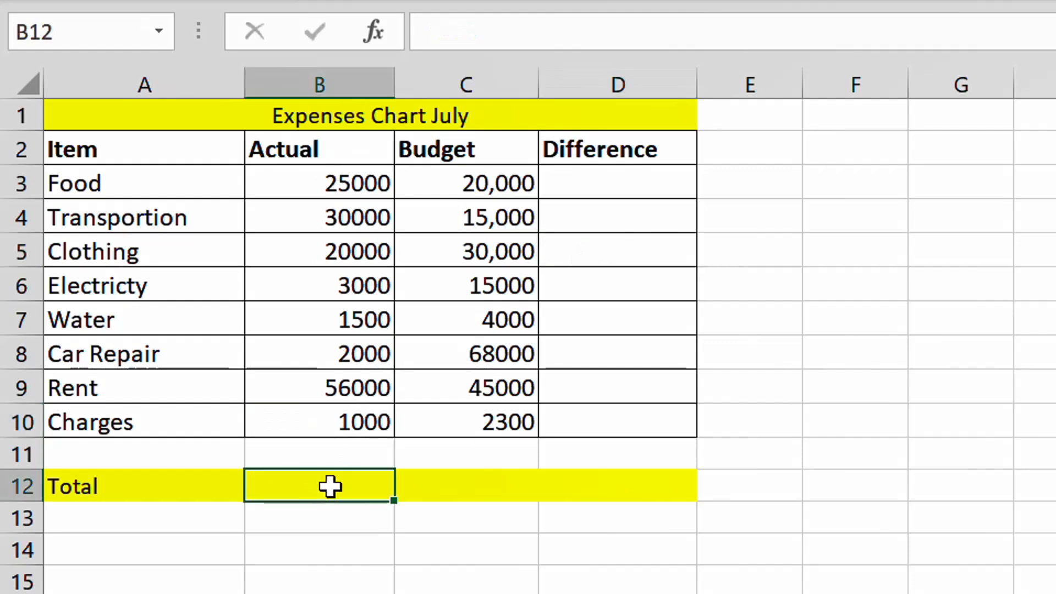
{"action": "type", "text": "="}
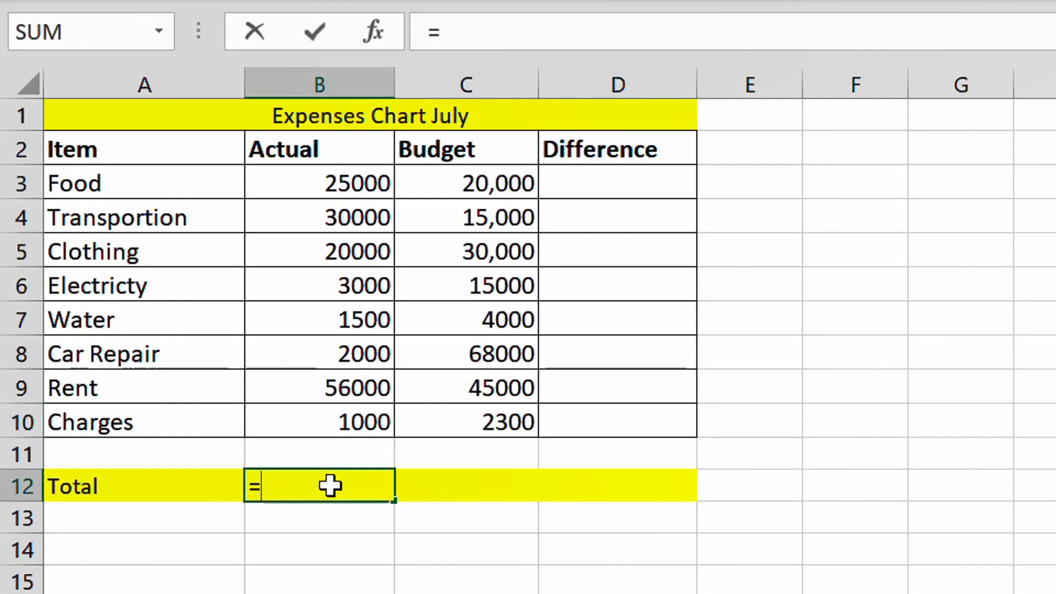
{"action": "type", "text": "sum("}
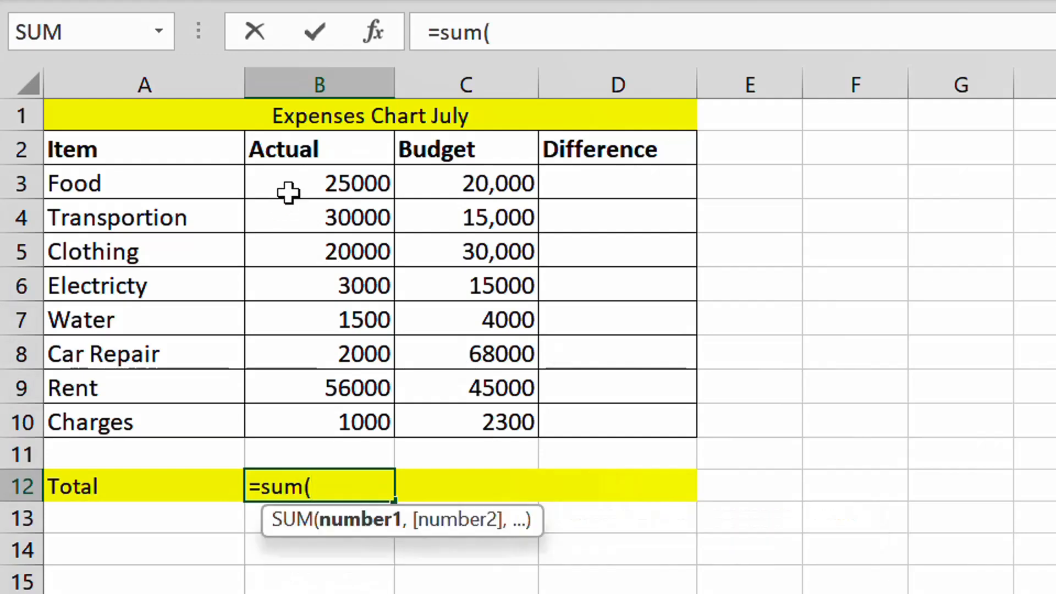
{"action": "left_click_drag", "start_coordinate": [287, 193], "coordinate": [354, 427]}
{"action": "key", "text": "Return"}
Step: Copy the total formula from B12 across the Total row to the Budget and Difference columns
{"action": "left_click", "coordinate": [352, 492]}
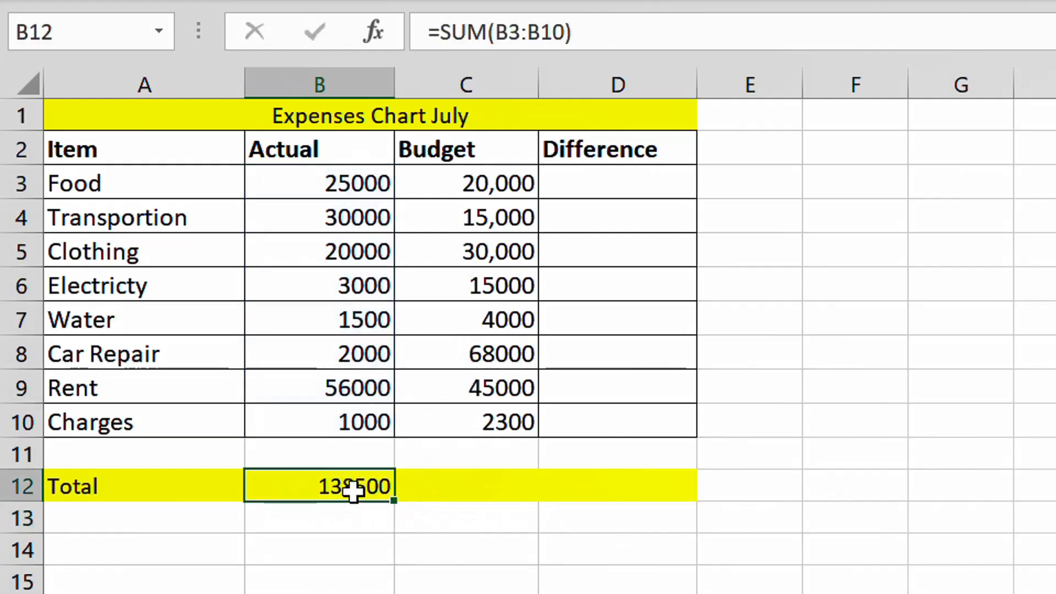
{"action": "left_click_drag", "start_coordinate": [401, 501], "coordinate": [649, 498]}
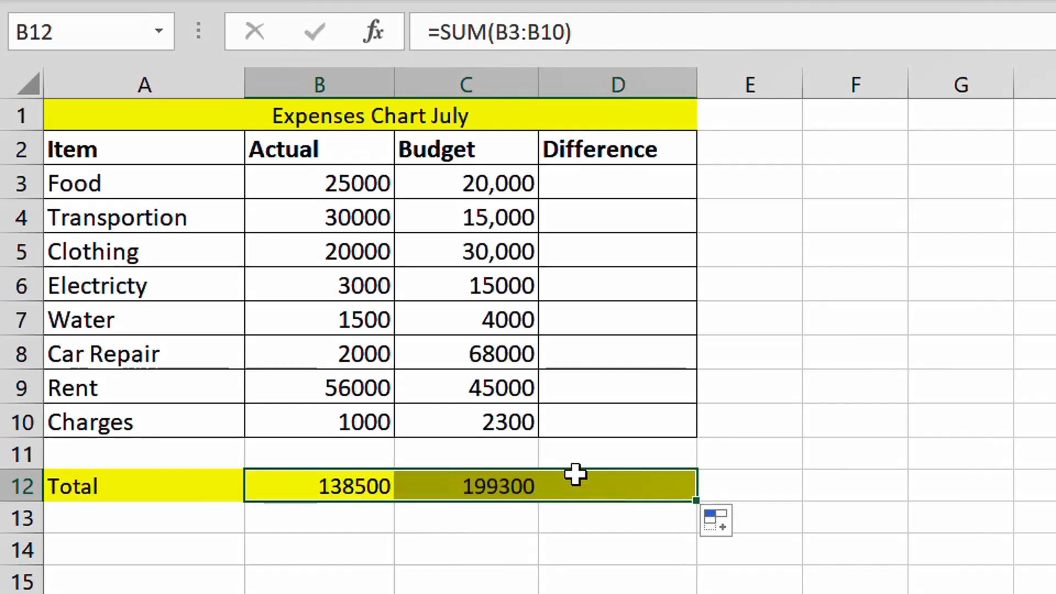
{"action": "left_click", "coordinate": [521, 484]}
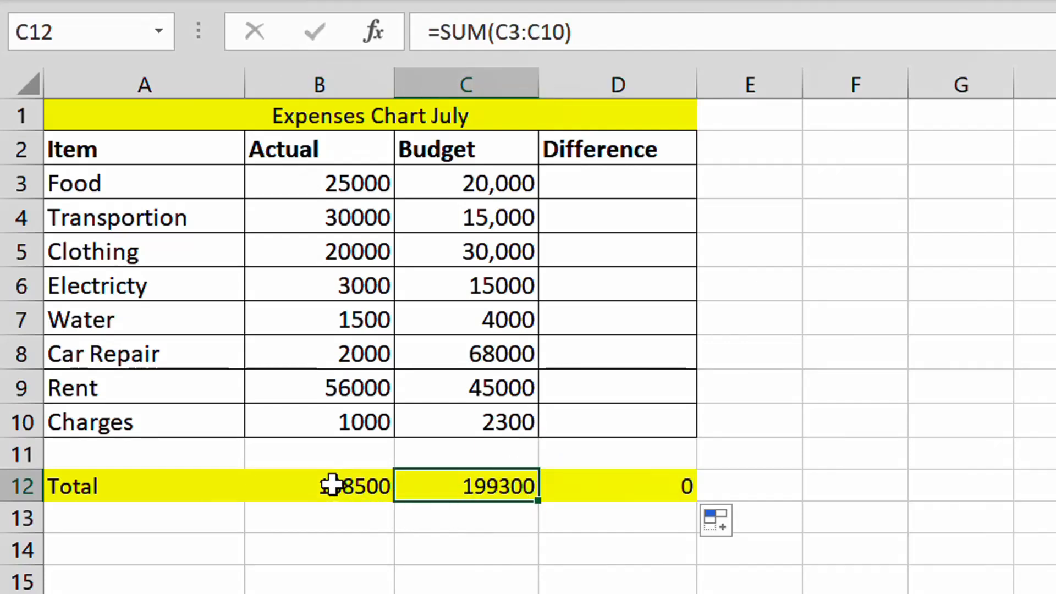
Step: Calculate the Food difference in D3 as budget minus actual with the formula =C3-B3
{"action": "left_click", "coordinate": [612, 189]}
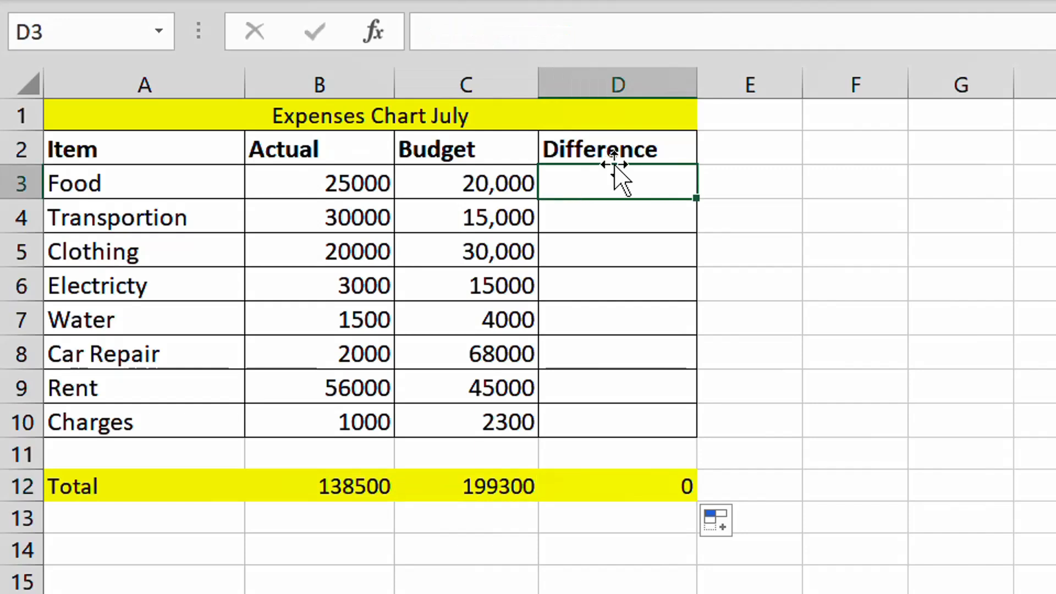
{"action": "type", "text": "="}
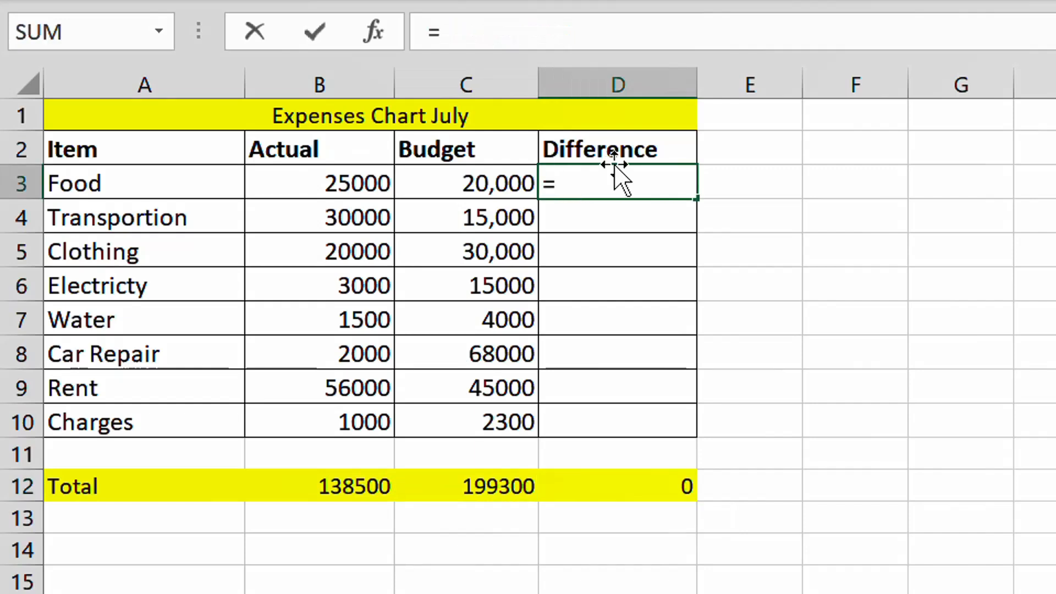
{"action": "left_click", "coordinate": [461, 191]}
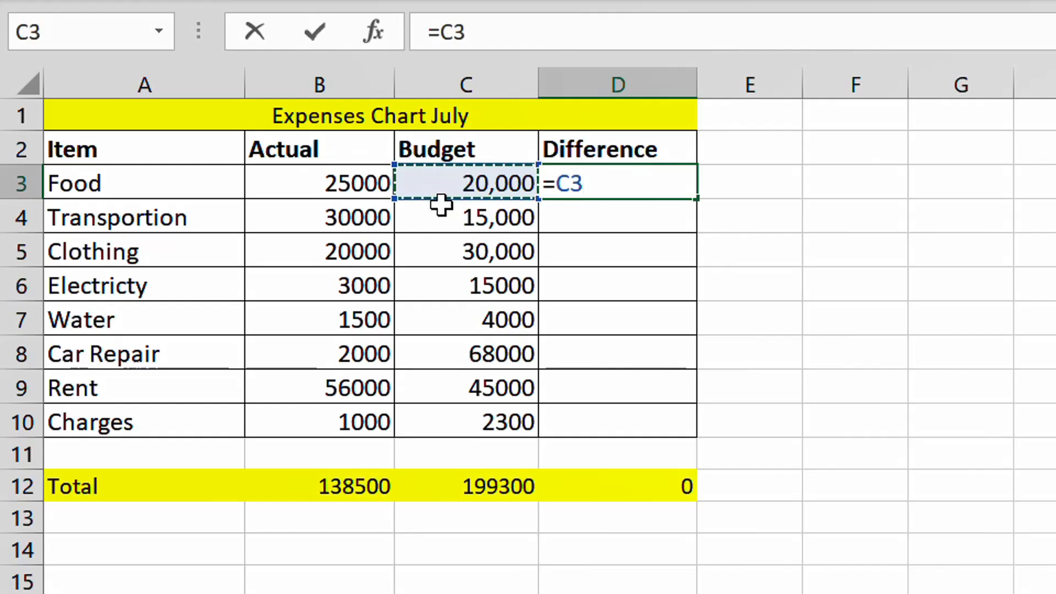
{"action": "type", "text": "-"}
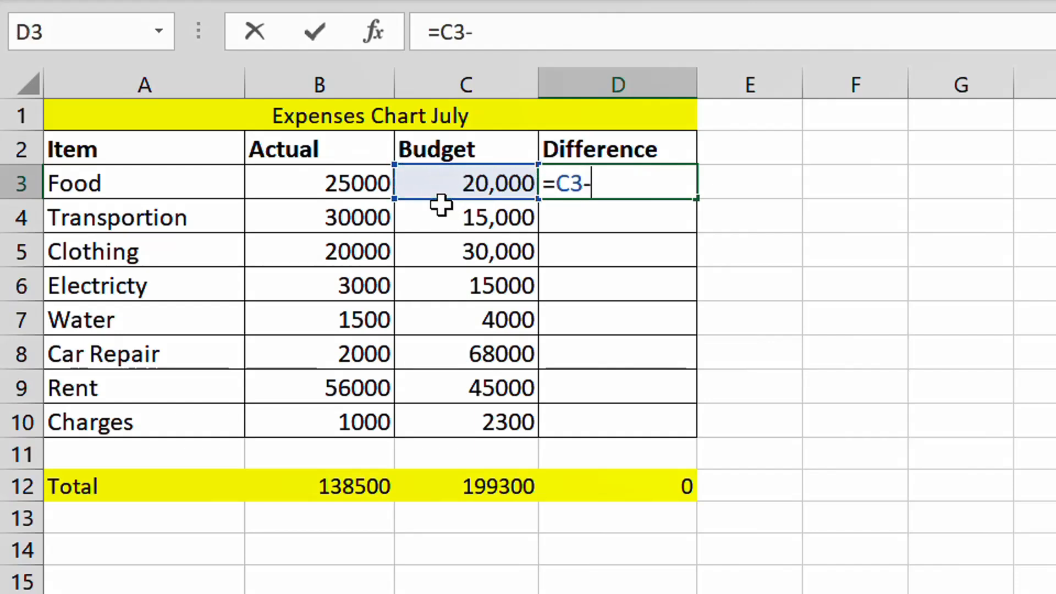
{"action": "left_click", "coordinate": [360, 186]}
{"action": "key", "text": "Return"}
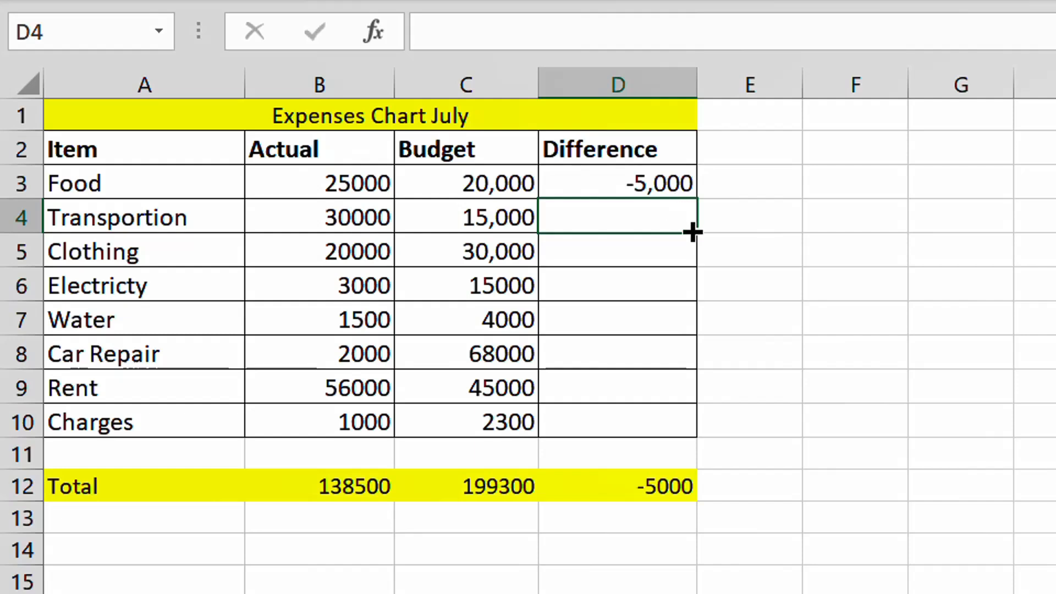
Step: Fill the difference formula from D3 down to the Charges row in D10
{"action": "left_click", "coordinate": [667, 187]}
{"action": "left_click_drag", "start_coordinate": [696, 200], "coordinate": [709, 422]}
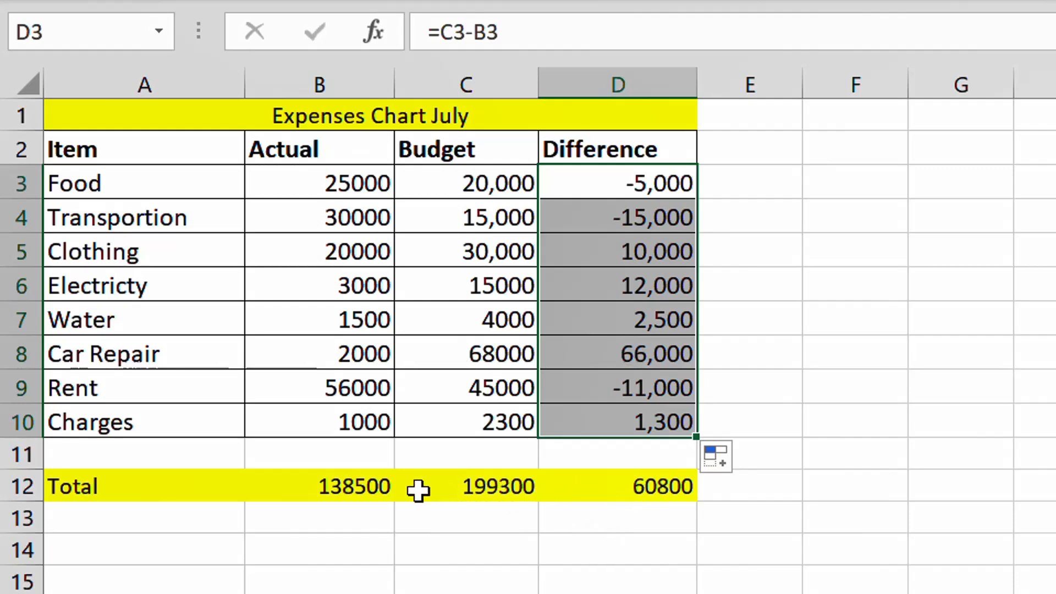
{"action": "left_click", "coordinate": [957, 373]}
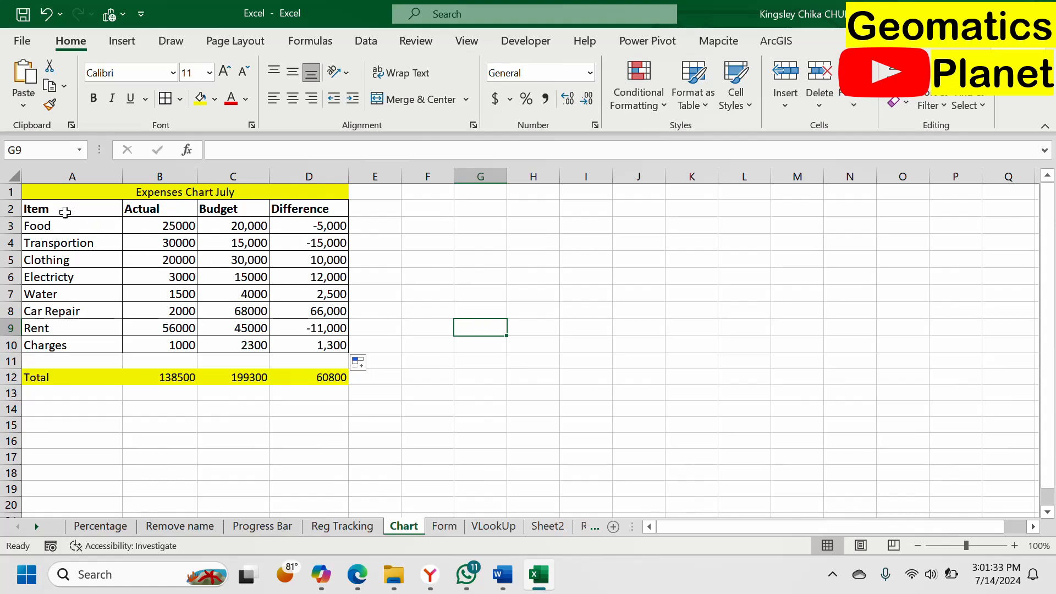
{"action": "left_click_drag", "start_coordinate": [52, 209], "coordinate": [318, 345]}
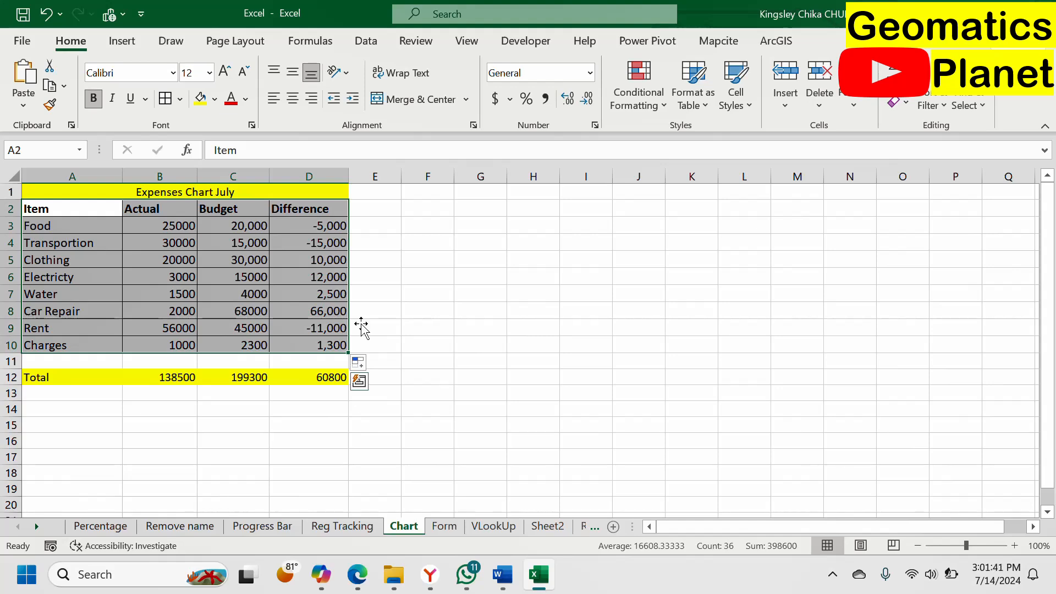
{"action": "left_click", "coordinate": [138, 44]}
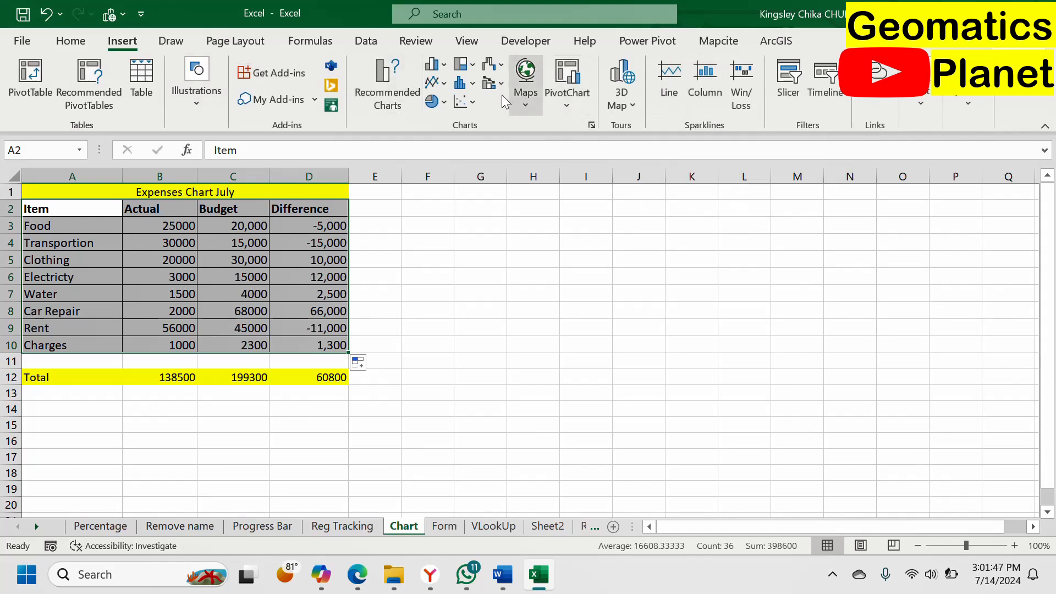
{"action": "left_click", "coordinate": [443, 66]}
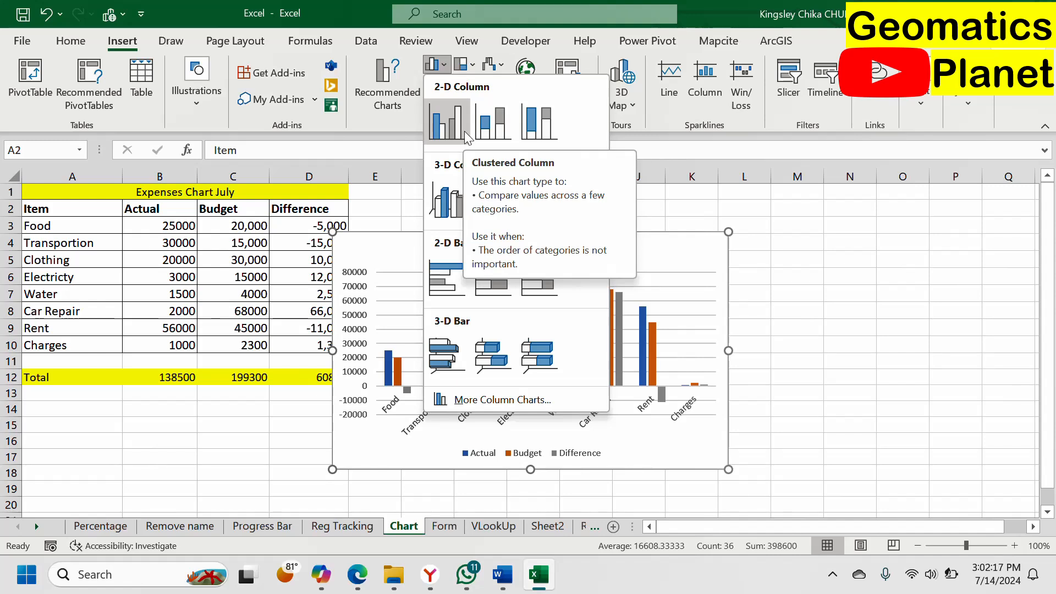
{"action": "key", "text": "Escape"}
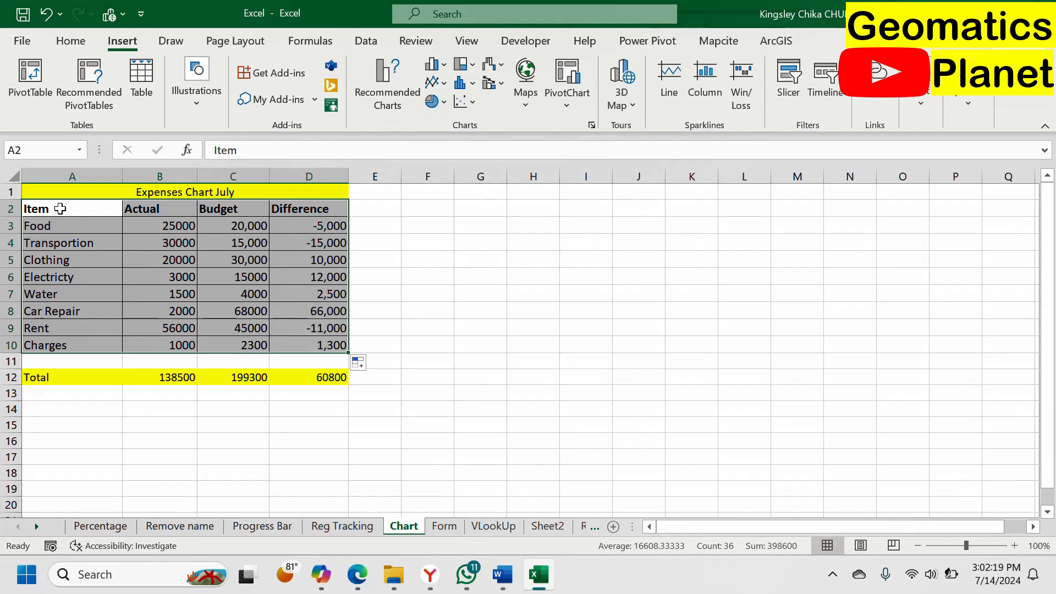
{"action": "left_click", "coordinate": [110, 261]}
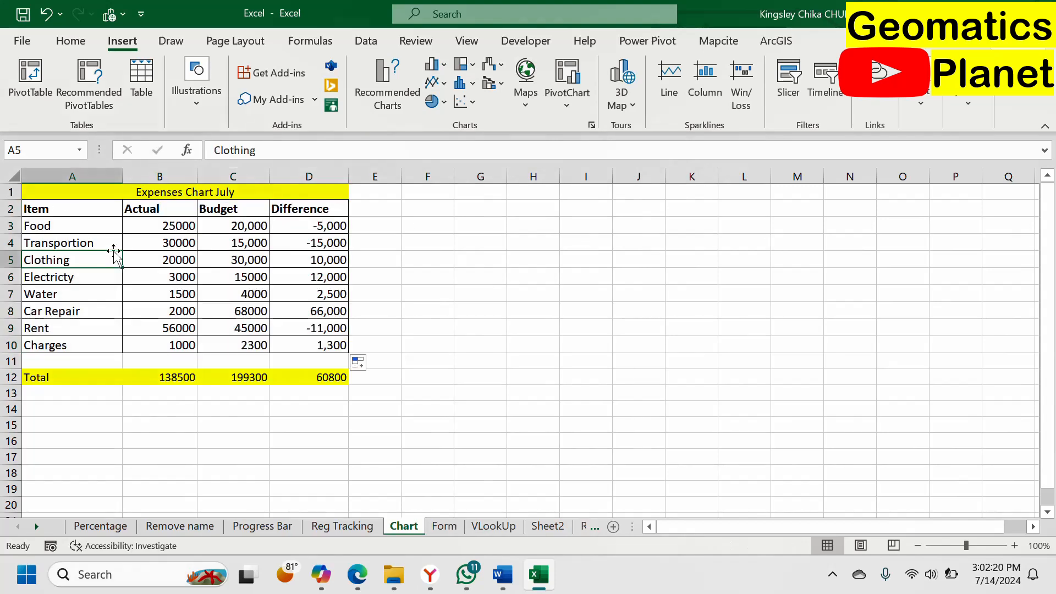
Step: Insert a 2-D clustered column chart from the Item, Actual and Budget data in A2:C10 and place it beside the table
{"action": "left_click", "coordinate": [67, 212]}
{"action": "left_click_drag", "start_coordinate": [71, 220], "coordinate": [233, 339]}
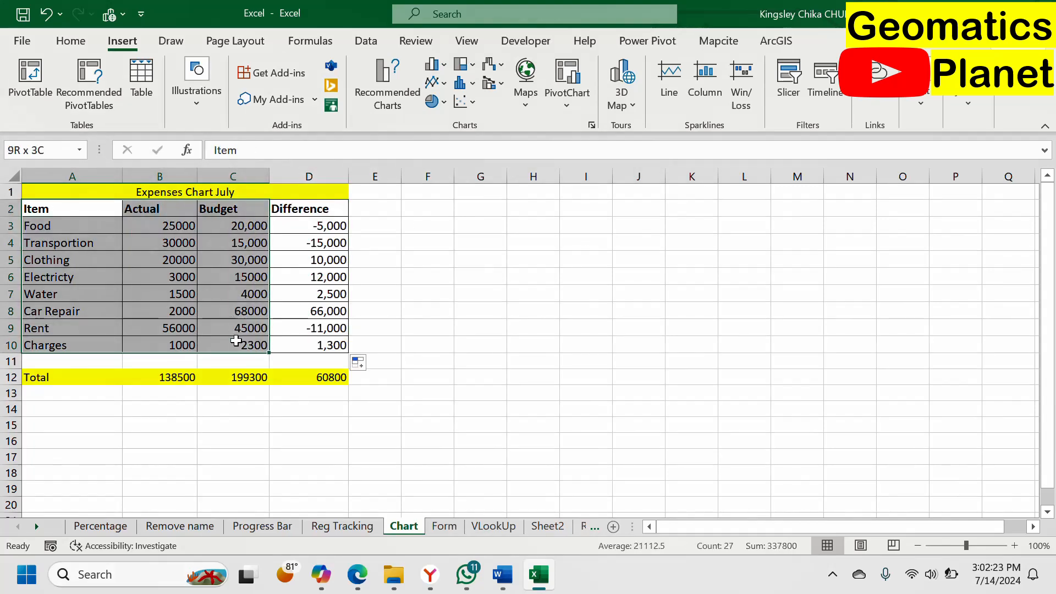
{"action": "left_click", "coordinate": [436, 65]}
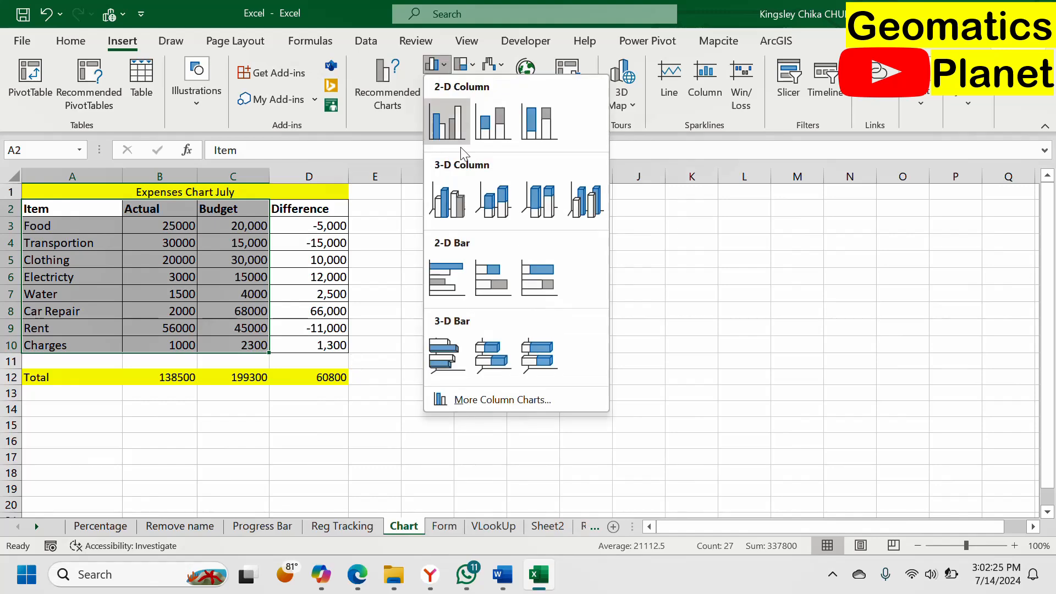
{"action": "left_click", "coordinate": [457, 130]}
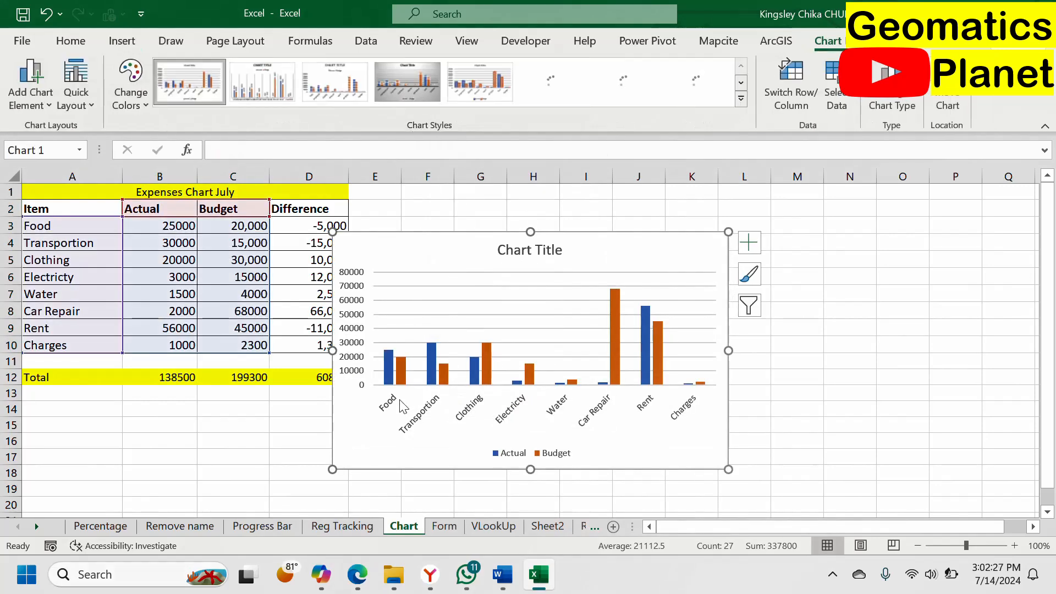
{"action": "left_click_drag", "start_coordinate": [479, 242], "coordinate": [492, 202]}
Step: Replace the chart's placeholder title with the sheet heading text "Expenses Chart July" copied from A1
{"action": "left_click", "coordinate": [557, 203]}
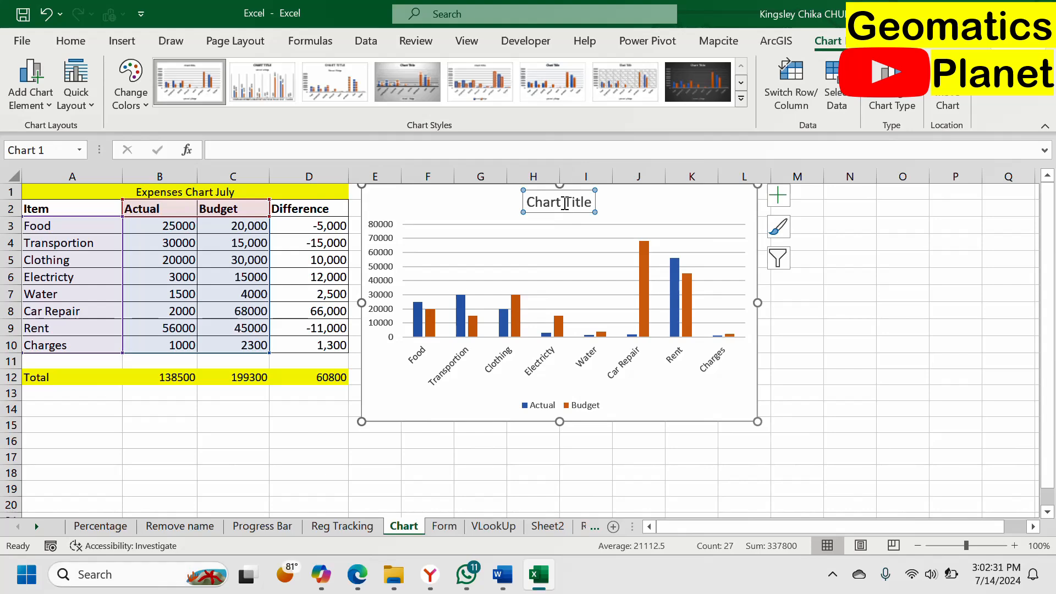
{"action": "left_click", "coordinate": [182, 190]}
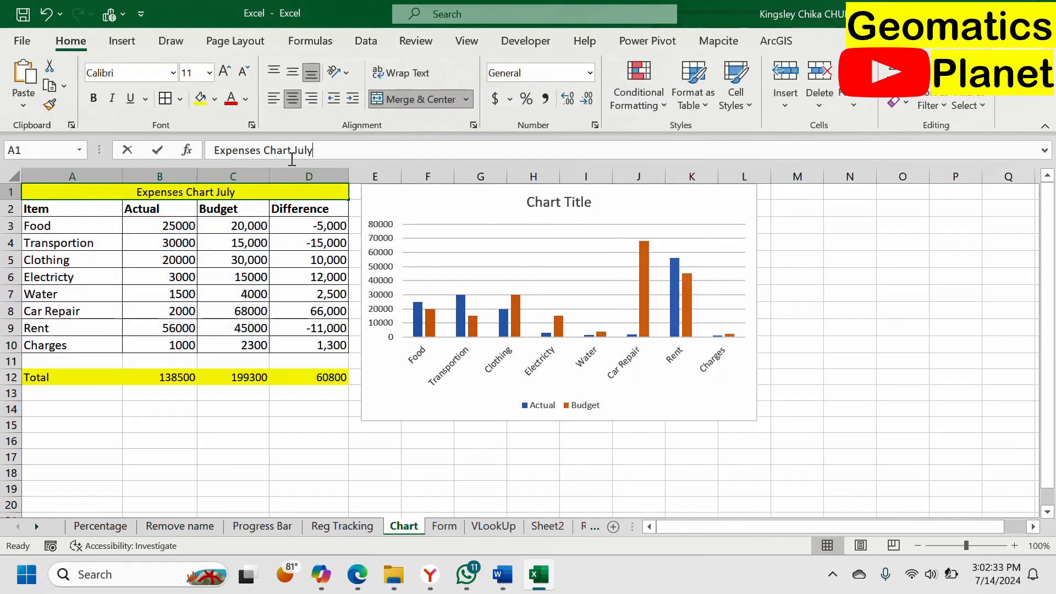
{"action": "left_click_drag", "start_coordinate": [312, 151], "coordinate": [198, 158]}
{"action": "key", "text": "ctrl+c"}
{"action": "left_click", "coordinate": [547, 204]}
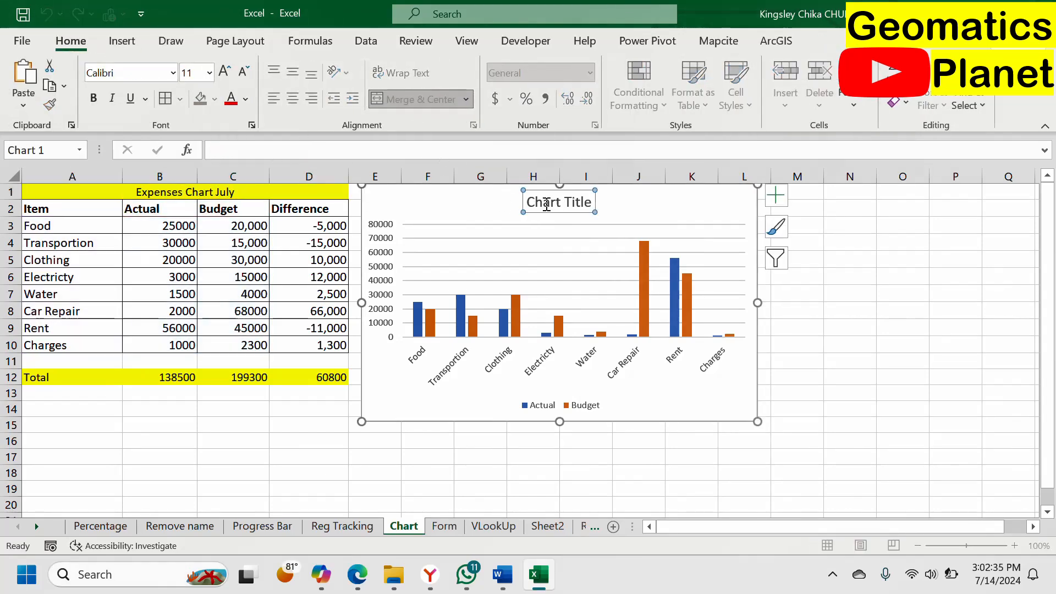
{"action": "triple_click", "coordinate": [547, 204]}
{"action": "key", "text": "ctrl+v"}
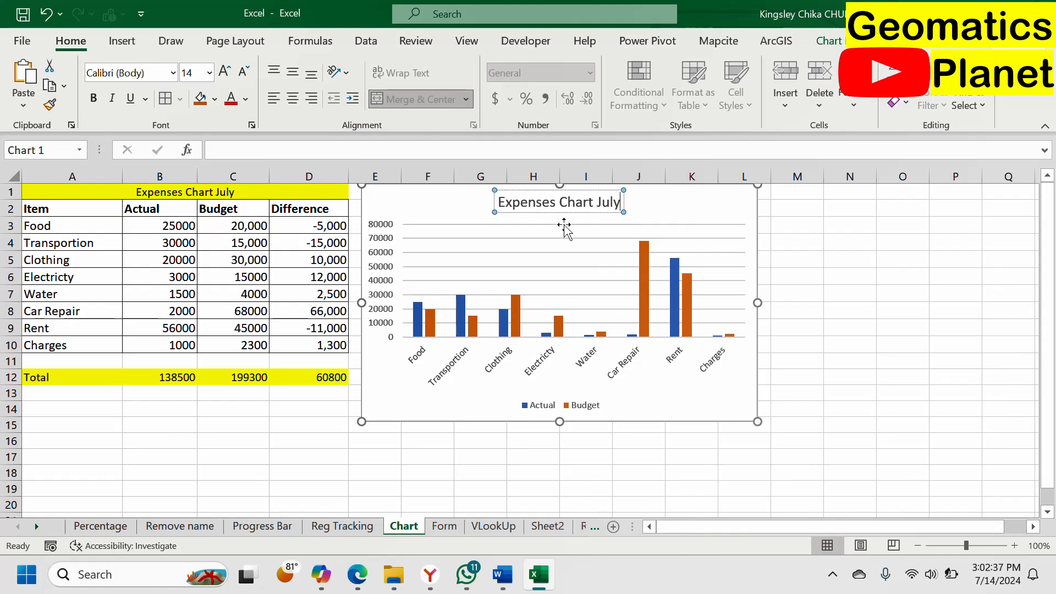
Step: Make the chart title bold
{"action": "left_click", "coordinate": [461, 213]}
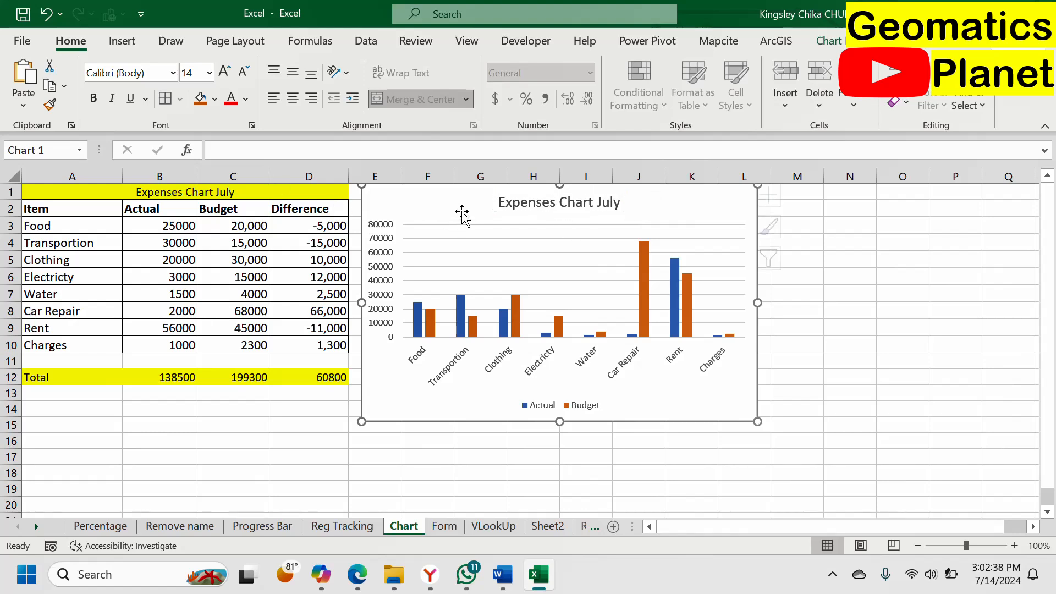
{"action": "left_click", "coordinate": [506, 204]}
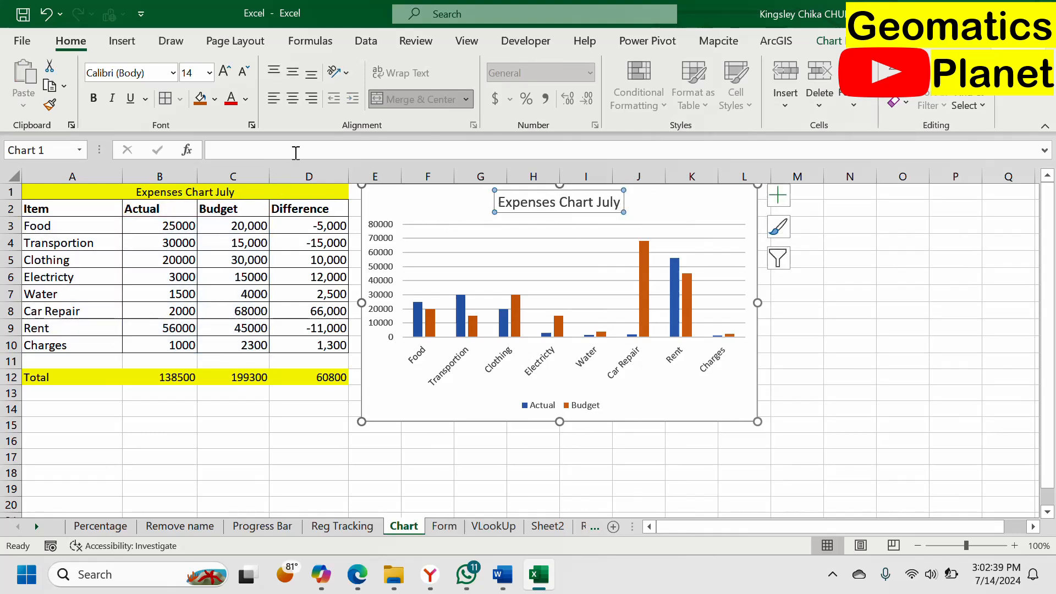
{"action": "left_click", "coordinate": [94, 100]}
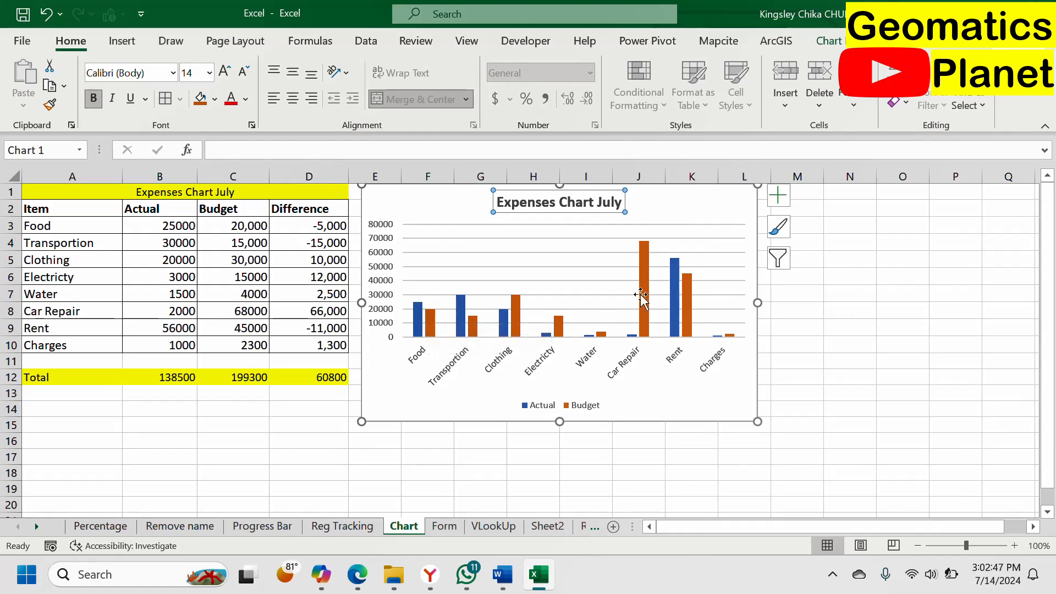
Step: Enlarge the expenses chart slightly in both width and height
{"action": "left_click", "coordinate": [419, 325]}
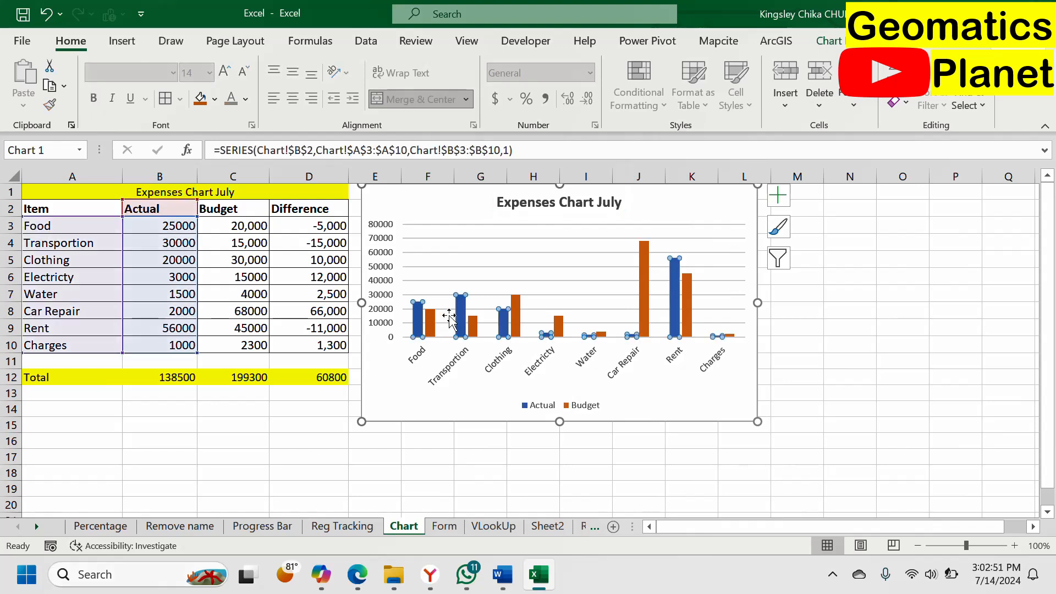
{"action": "mouse_move", "coordinate": [473, 327]}
{"action": "left_click_drag", "start_coordinate": [758, 422], "coordinate": [765, 427]}
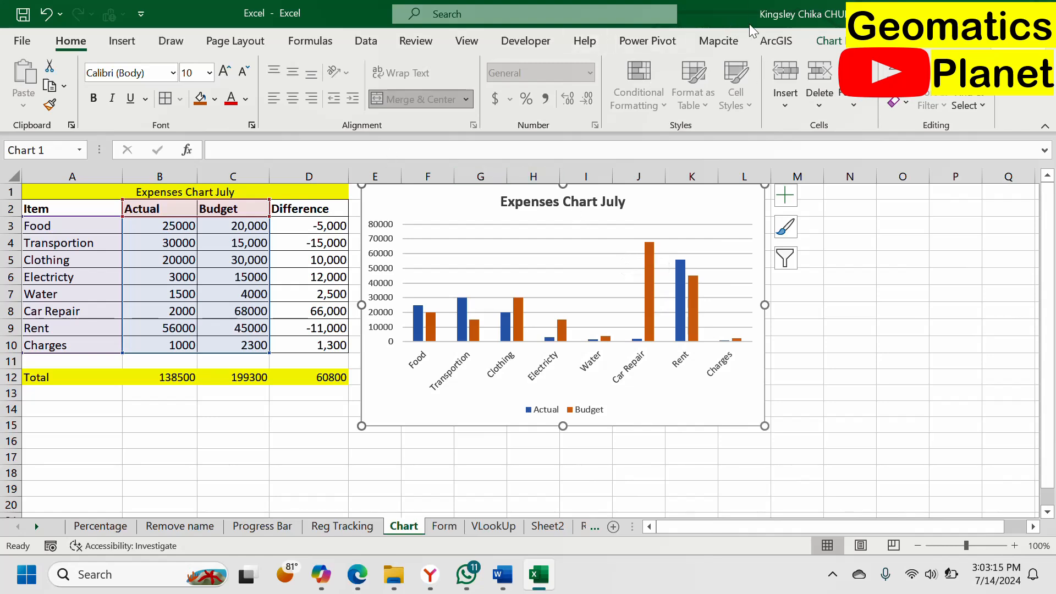
Step: Change the expenses chart to a Clustered Column - Line combo, with Actual as clustered columns and Budget as a line
{"action": "left_click", "coordinate": [828, 41]}
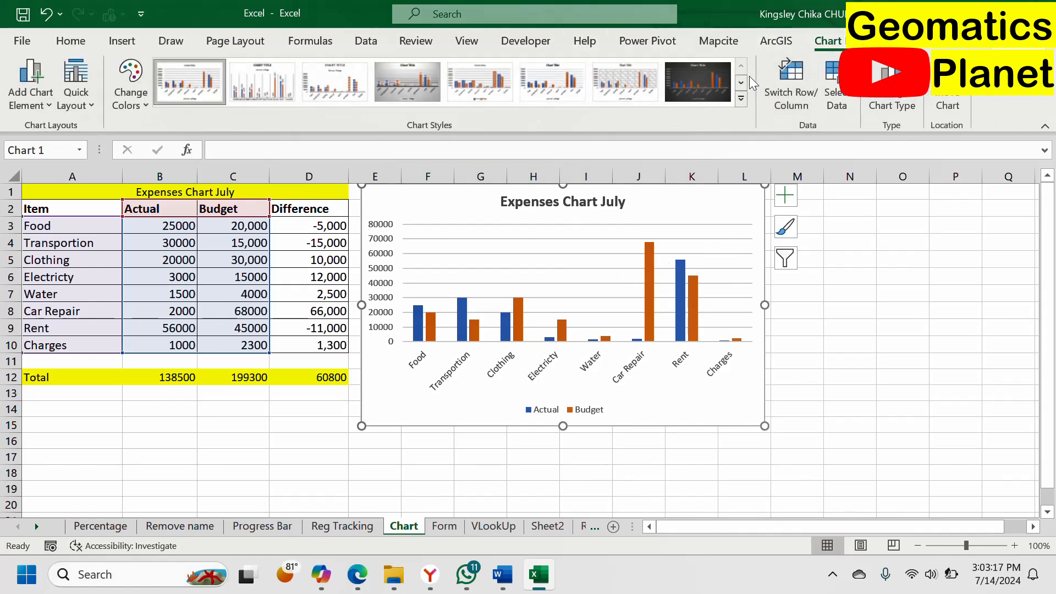
{"action": "left_click", "coordinate": [893, 106]}
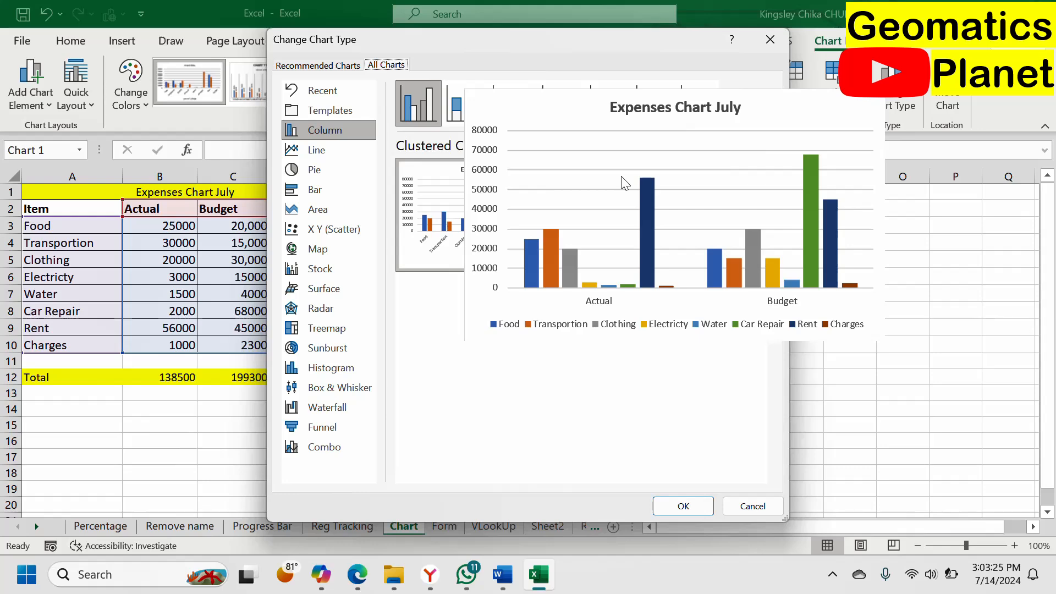
{"action": "left_click", "coordinate": [361, 444]}
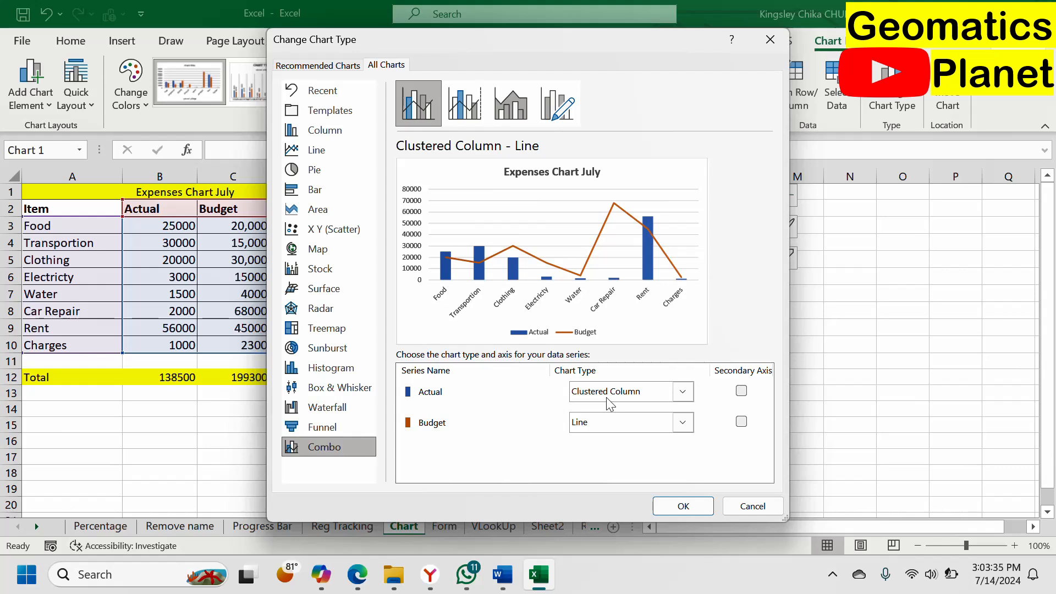
{"action": "left_click", "coordinate": [681, 505]}
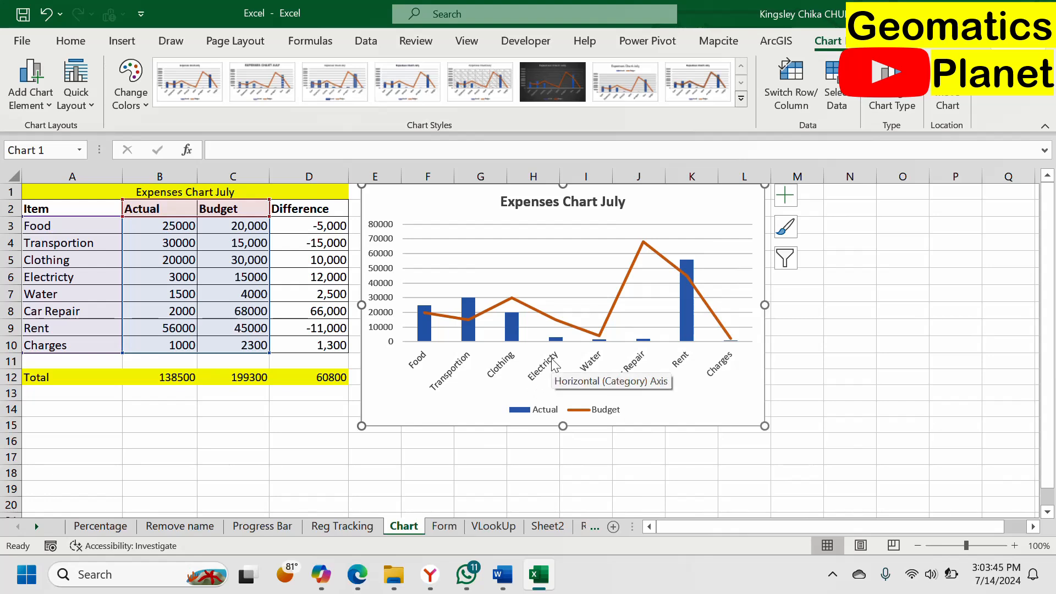
Step: Examine the chart element, filter and style options available for the Budget line
{"action": "left_click", "coordinate": [626, 293]}
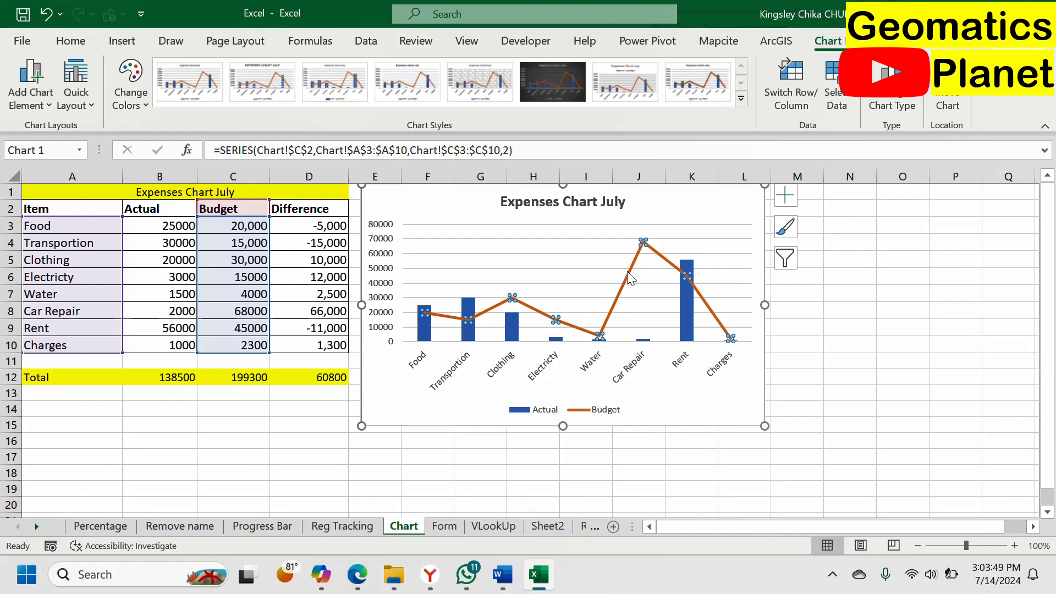
{"action": "left_click", "coordinate": [631, 275]}
{"action": "left_click", "coordinate": [633, 271]}
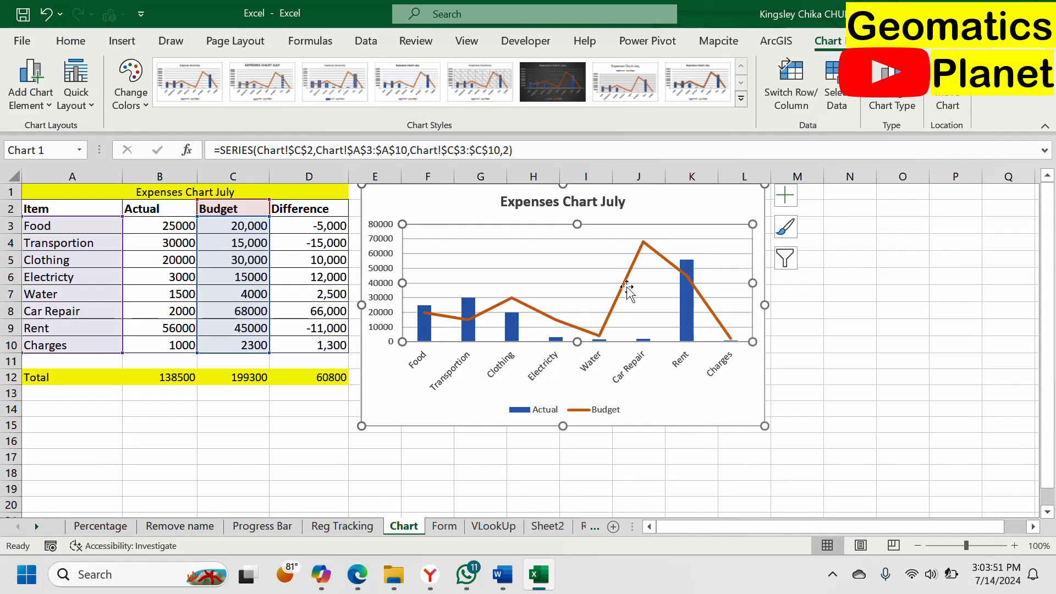
{"action": "left_click", "coordinate": [627, 282]}
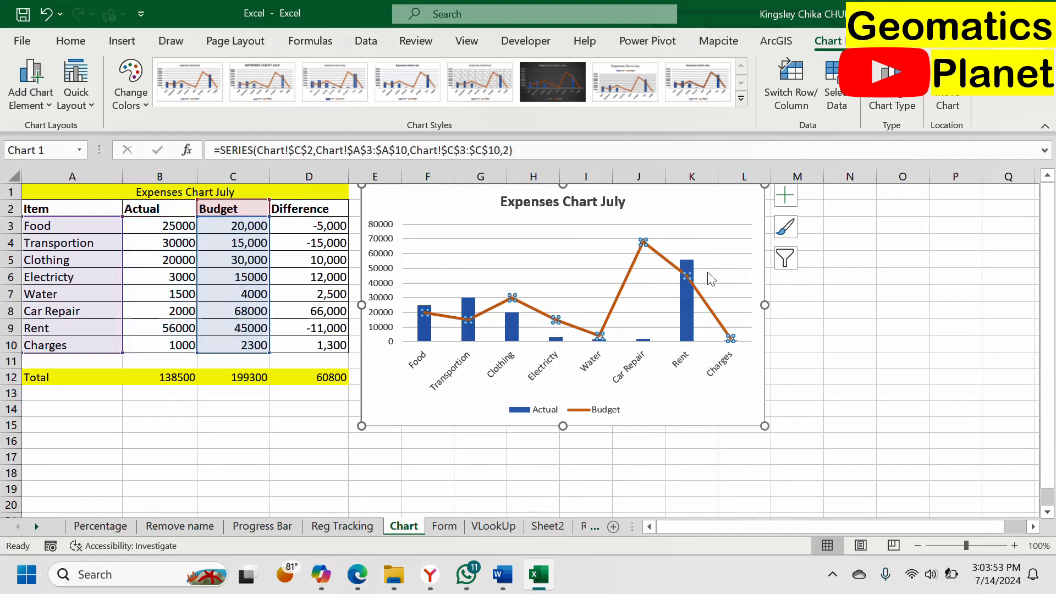
{"action": "left_click", "coordinate": [791, 201]}
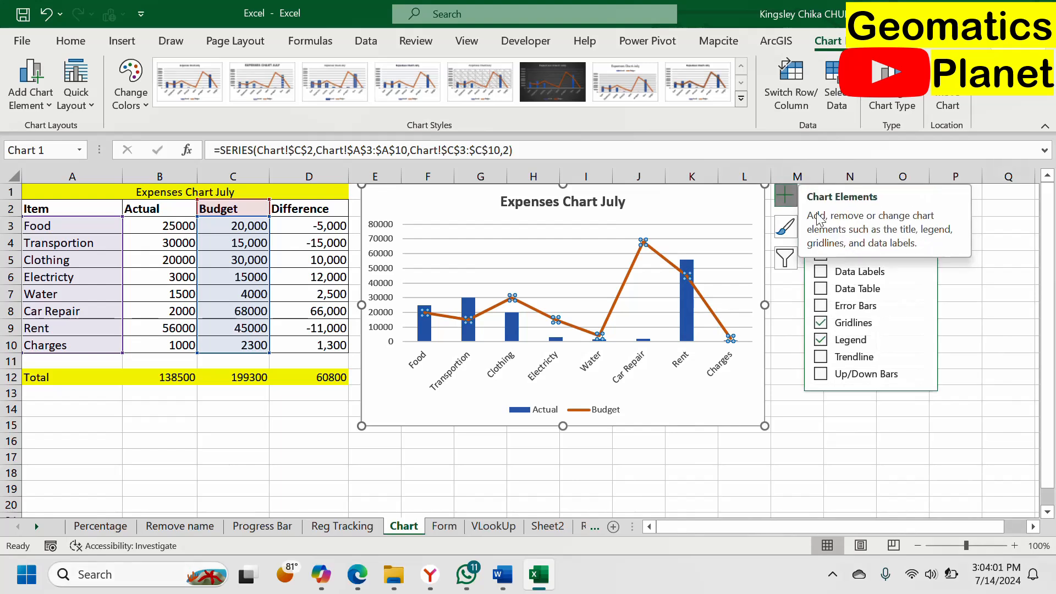
{"action": "left_click", "coordinate": [792, 258]}
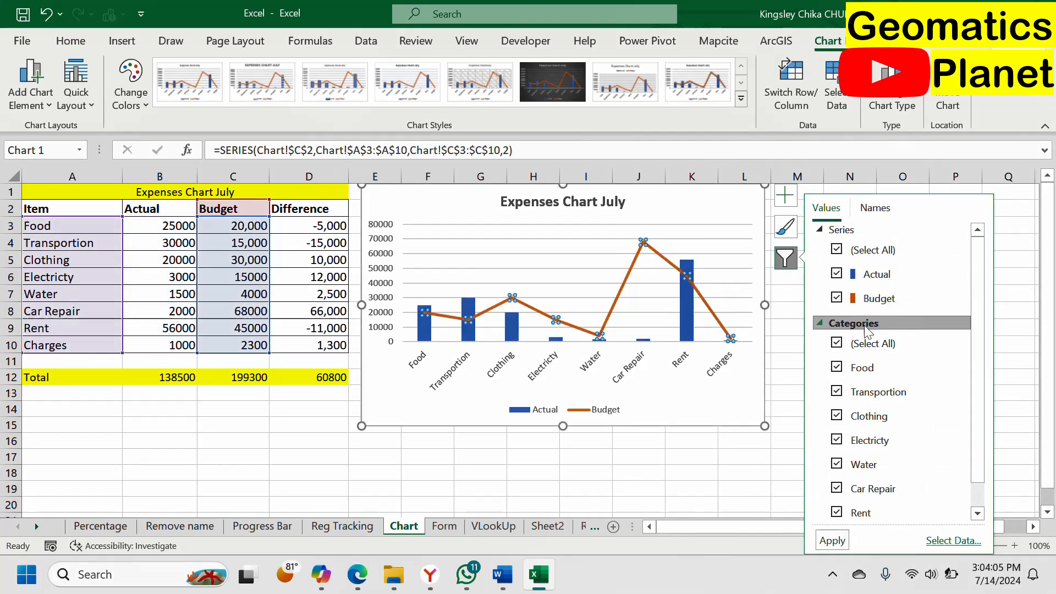
{"action": "scroll", "coordinate": [864, 331], "scroll_direction": "down", "scroll_amount": 1}
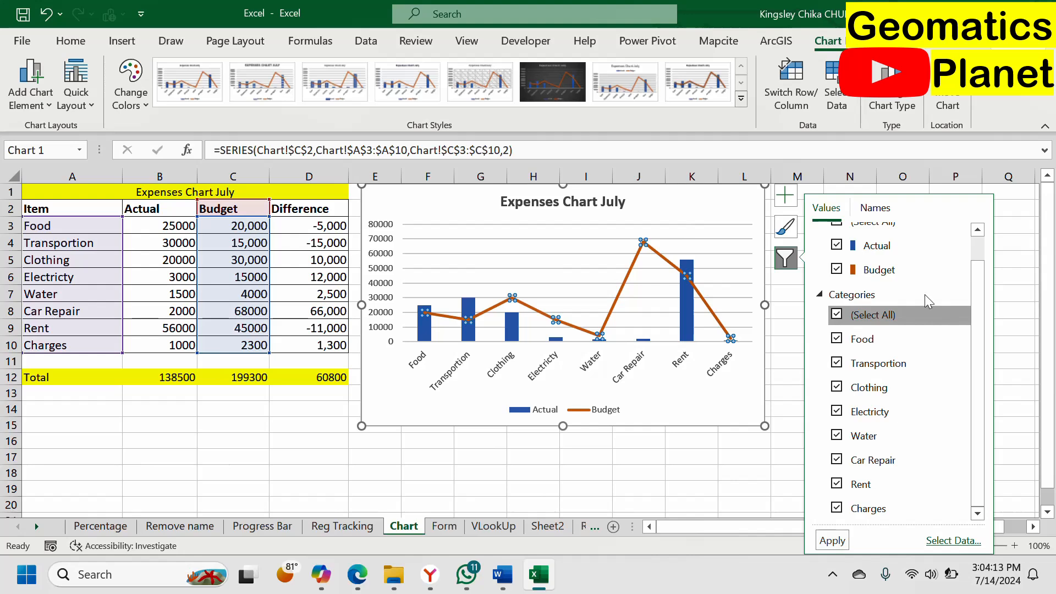
{"action": "left_click", "coordinate": [786, 232]}
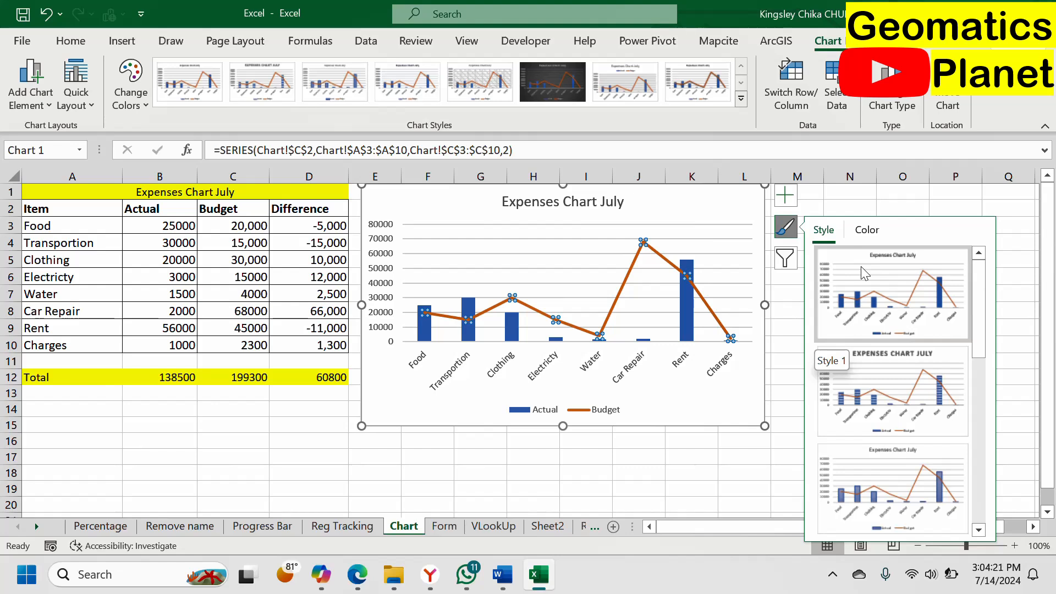
{"action": "left_click", "coordinate": [784, 227]}
Step: Open the Budget series formatting and set its line to No line
{"action": "mouse_move", "coordinate": [664, 262]}
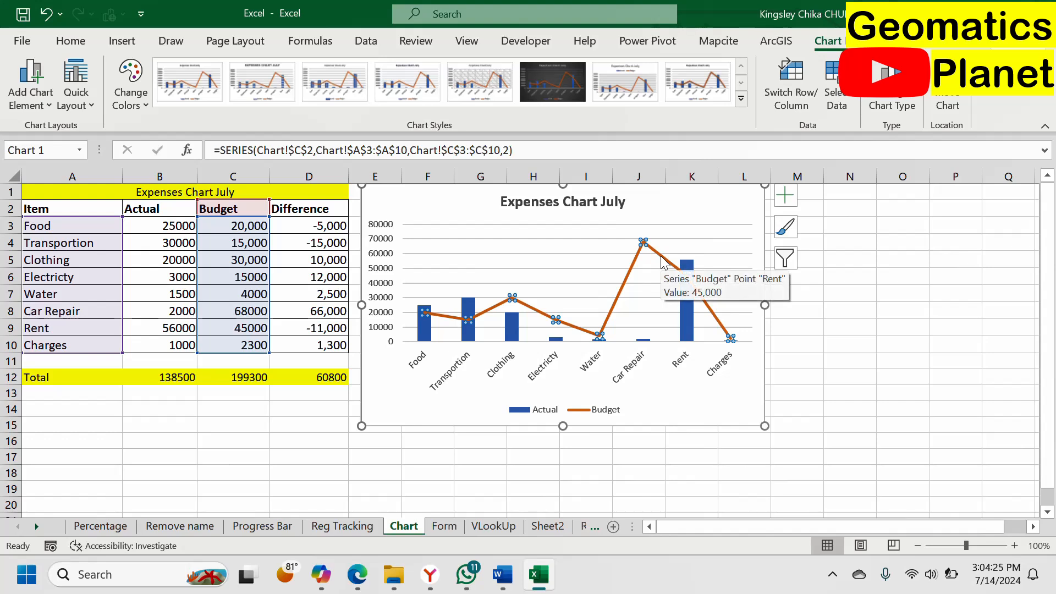
{"action": "right_click", "coordinate": [640, 255]}
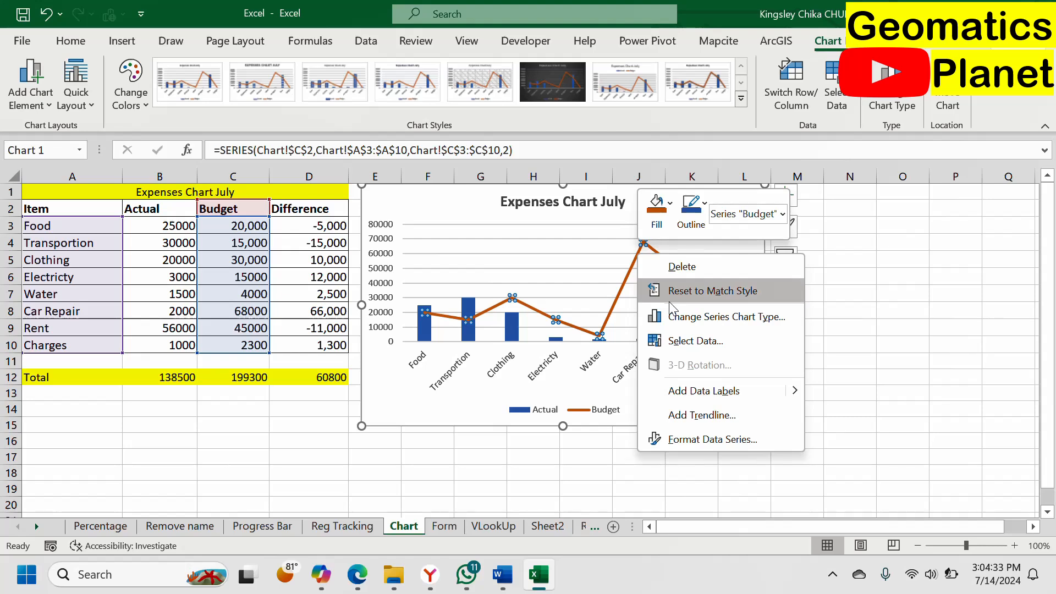
{"action": "left_click", "coordinate": [685, 439]}
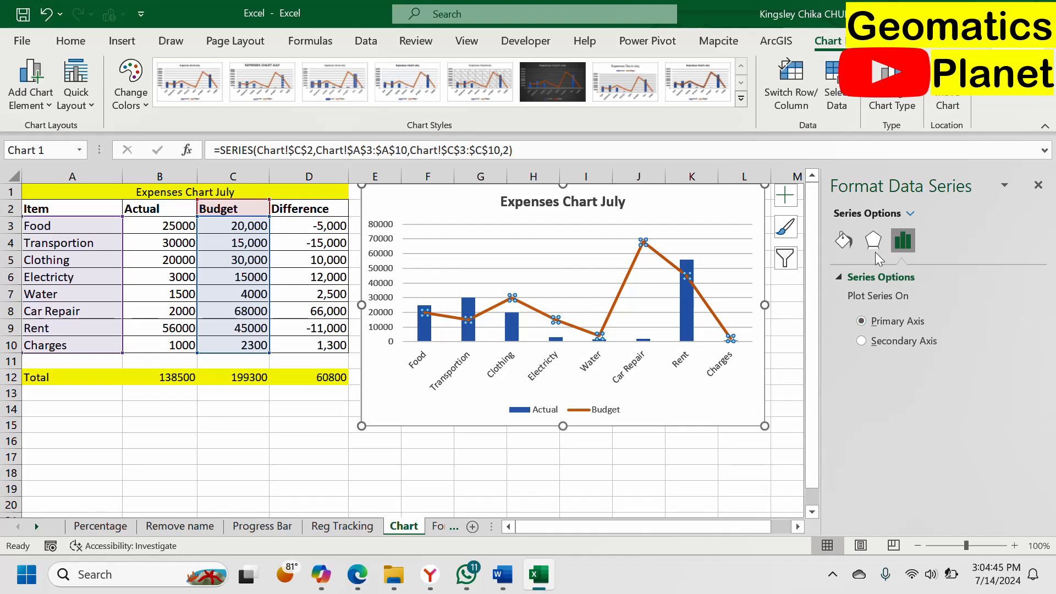
{"action": "left_click", "coordinate": [844, 242]}
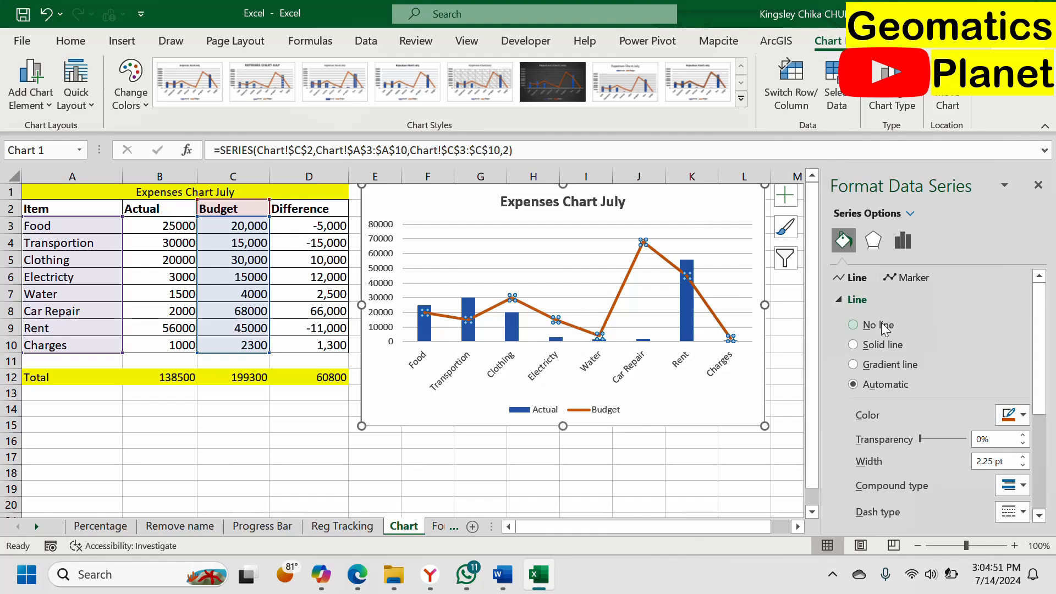
{"action": "left_click", "coordinate": [858, 325]}
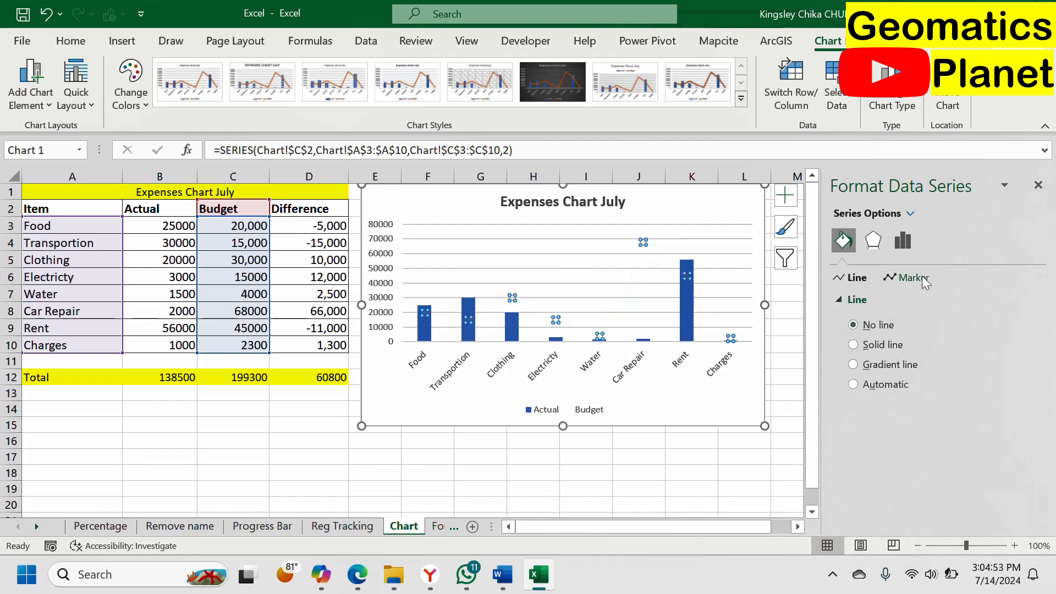
Step: Give the Budget series built-in markers of the dash type
{"action": "left_click", "coordinate": [913, 278]}
{"action": "scroll", "coordinate": [977, 314], "scroll_direction": "down", "scroll_amount": 2}
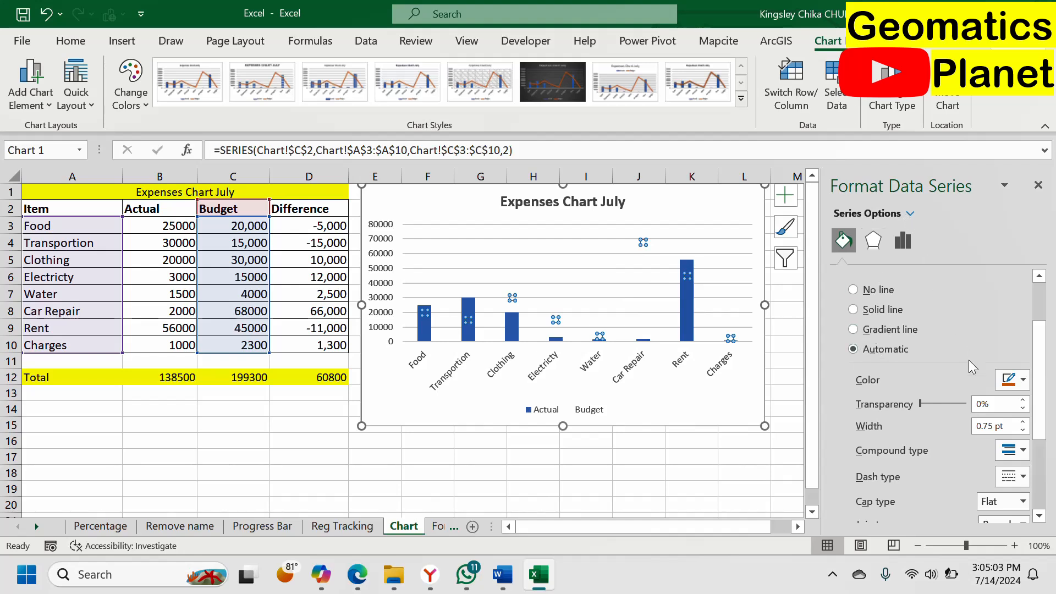
{"action": "scroll", "coordinate": [929, 360], "scroll_direction": "down", "scroll_amount": 1}
{"action": "scroll", "coordinate": [909, 410], "scroll_direction": "up", "scroll_amount": 1}
{"action": "left_click", "coordinate": [901, 241]}
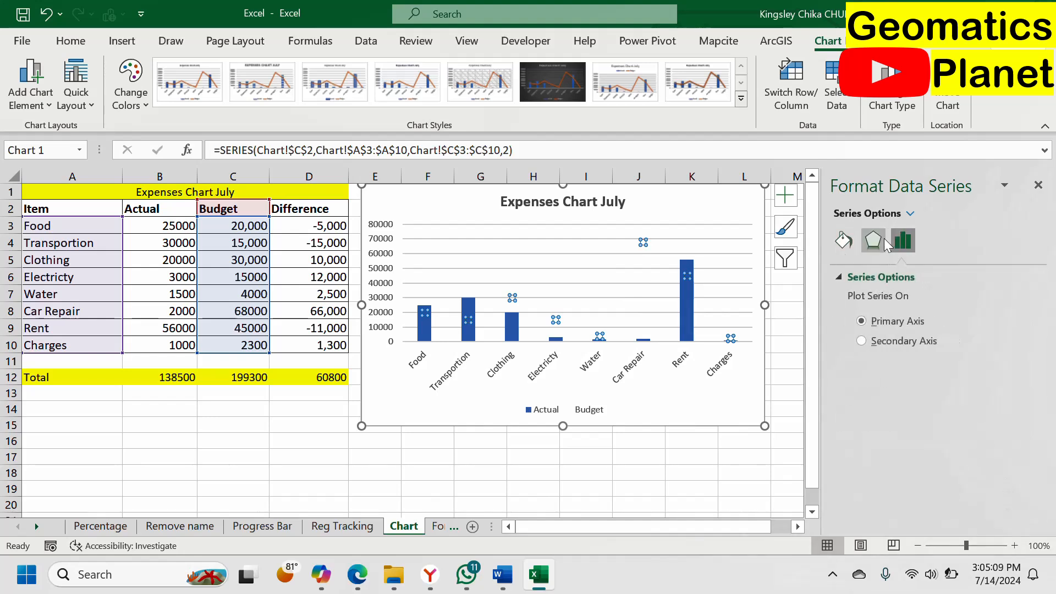
{"action": "left_click", "coordinate": [883, 240]}
{"action": "left_click", "coordinate": [842, 241]}
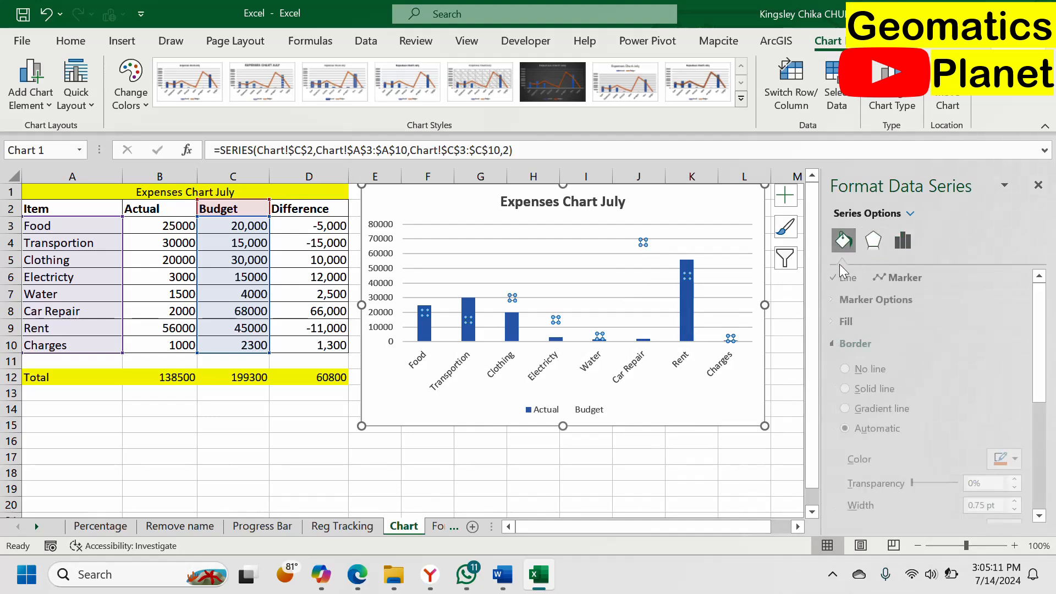
{"action": "left_click", "coordinate": [847, 299]}
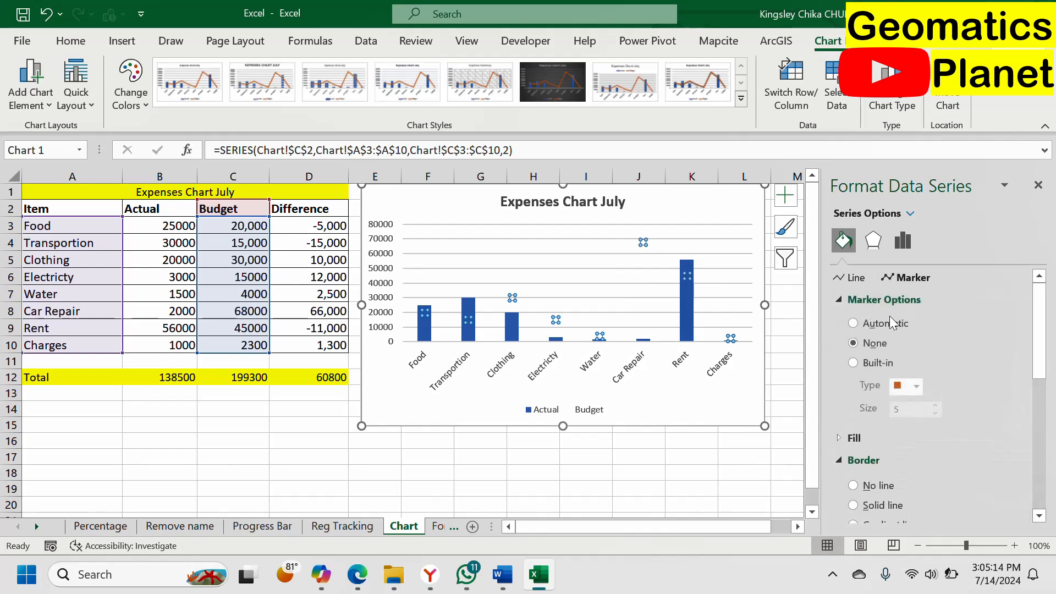
{"action": "left_click", "coordinate": [870, 364]}
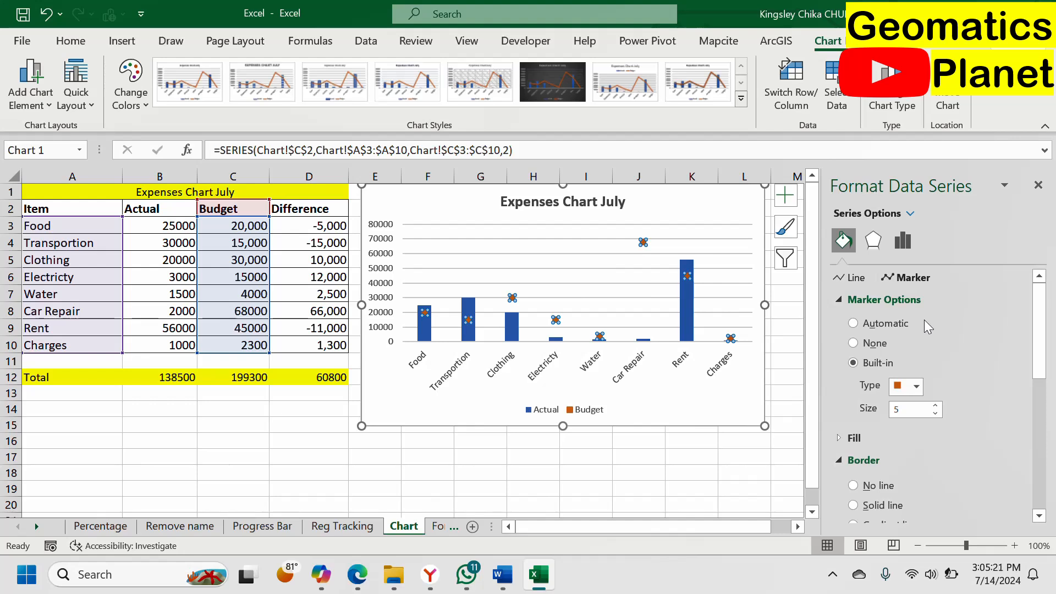
{"action": "left_click", "coordinate": [917, 386]}
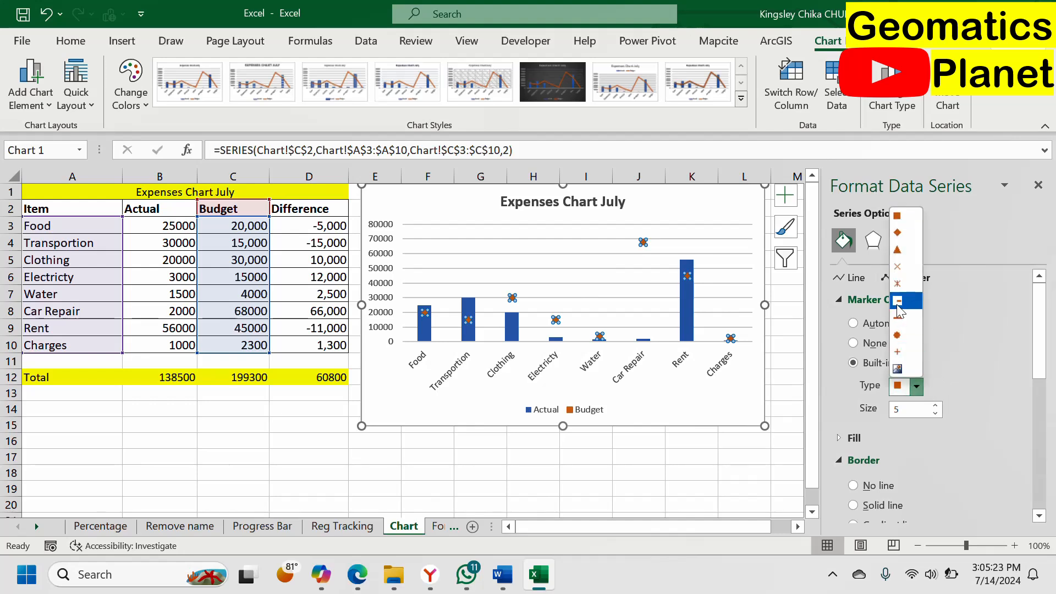
{"action": "left_click", "coordinate": [898, 303]}
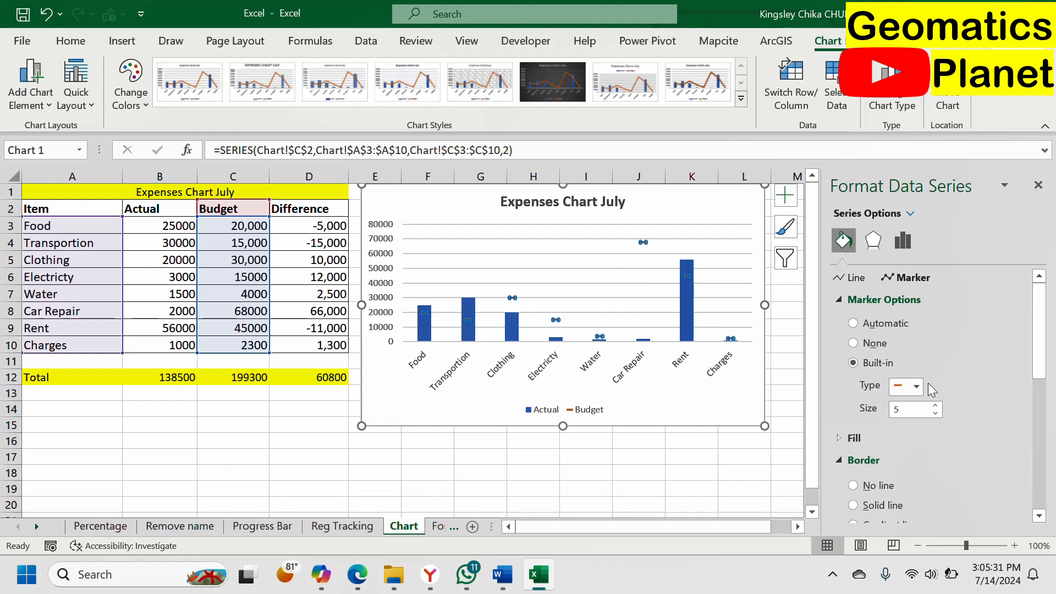
Step: Set the Budget series marker size to 10
{"action": "left_click", "coordinate": [936, 415]}
{"action": "type", "text": "10"}
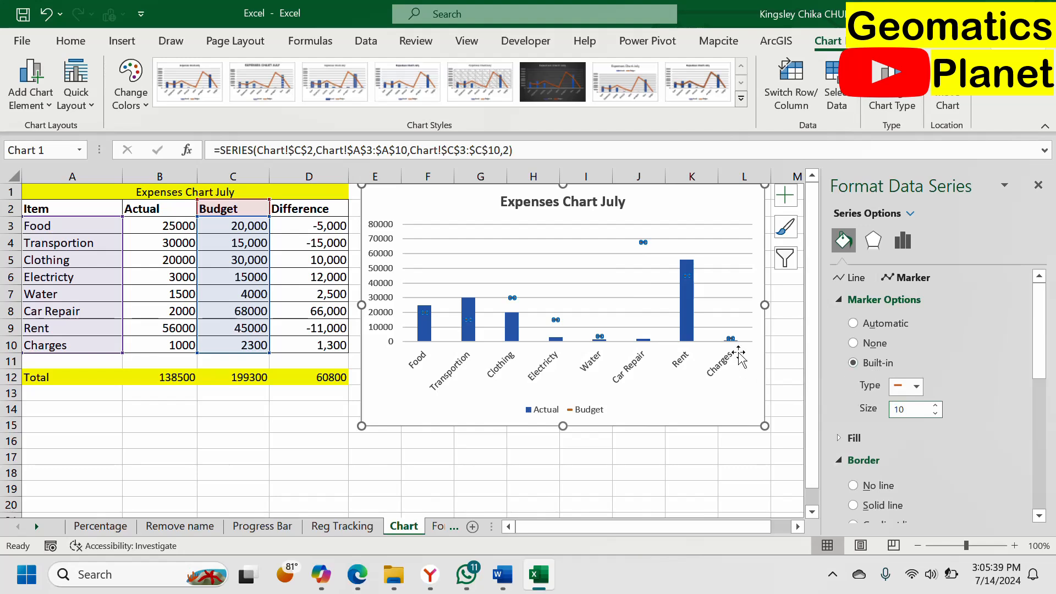
{"action": "left_click", "coordinate": [748, 388]}
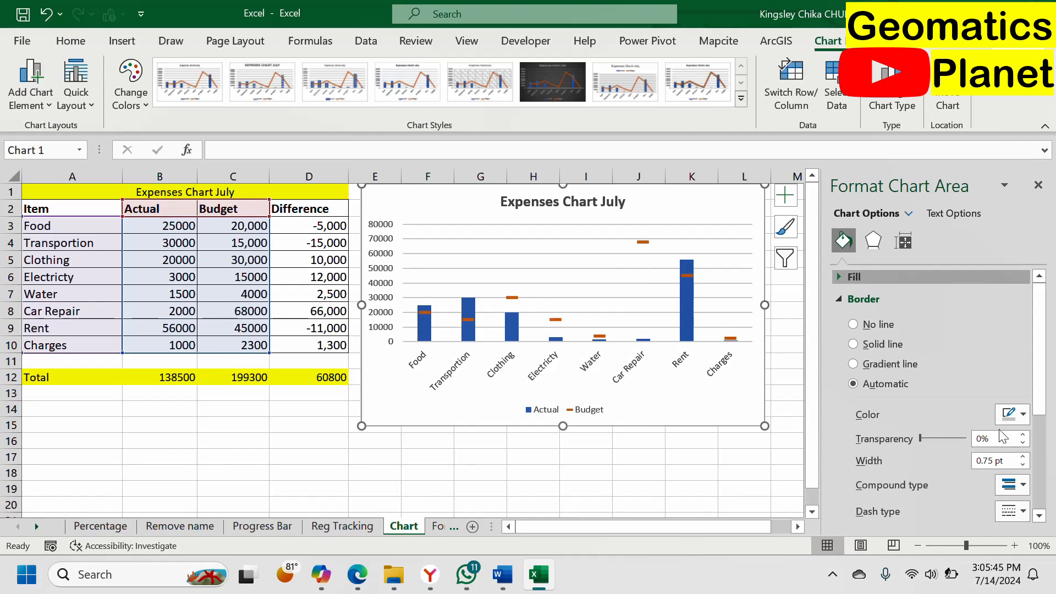
Step: Reopen the Budget series marker options and set the marker size to 25
{"action": "left_click", "coordinate": [645, 242]}
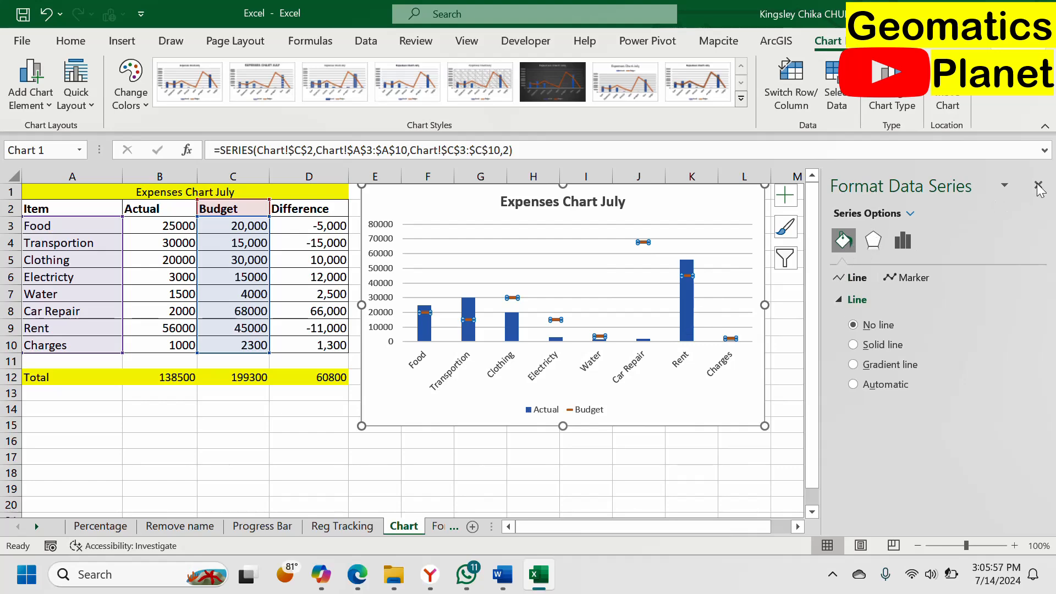
{"action": "scroll", "coordinate": [649, 324], "scroll_direction": "down", "scroll_amount": 3}
{"action": "scroll", "coordinate": [652, 319], "scroll_direction": "up", "scroll_amount": 3}
{"action": "left_click", "coordinate": [902, 278]}
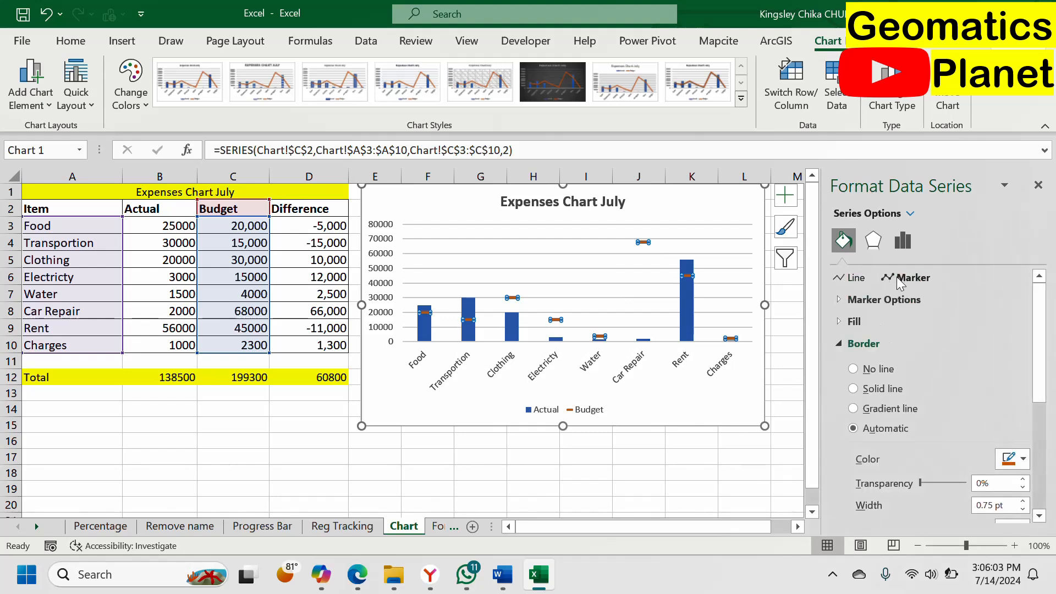
{"action": "left_click", "coordinate": [884, 299]}
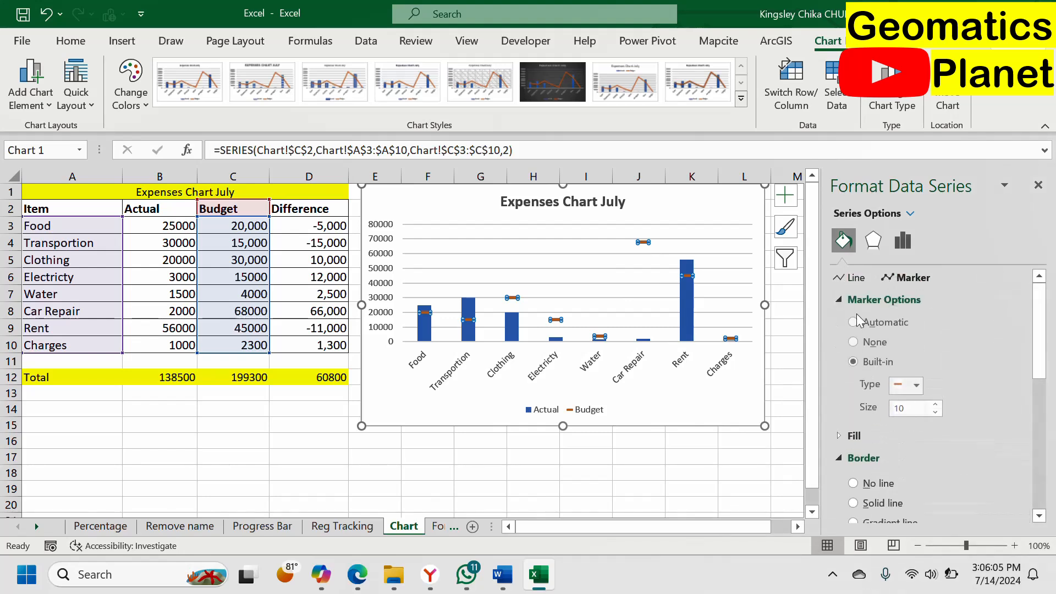
{"action": "double_click", "coordinate": [913, 410]}
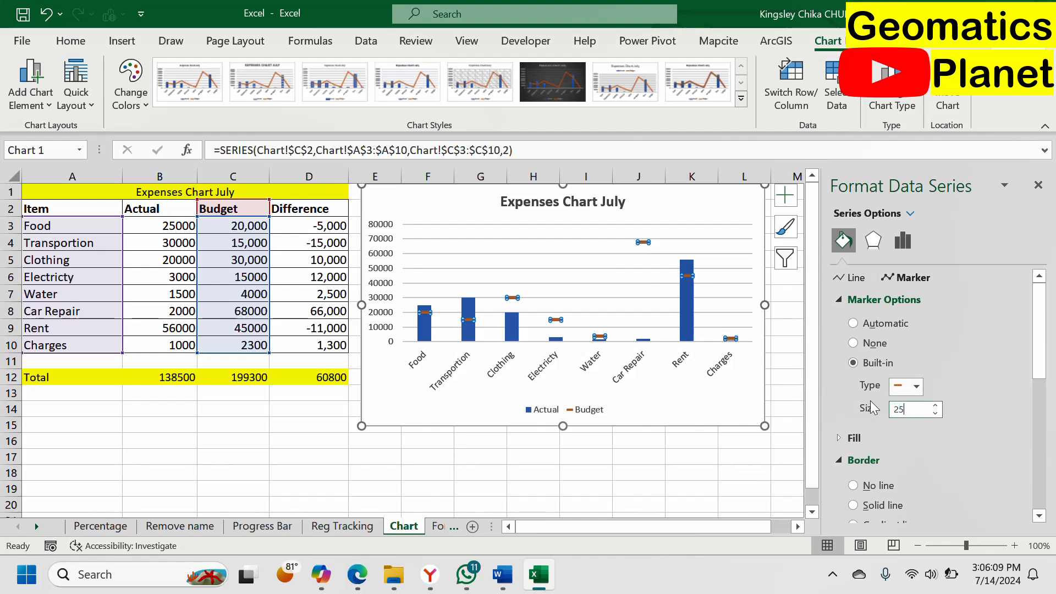
{"action": "type", "text": "25"}
{"action": "left_click", "coordinate": [672, 292]}
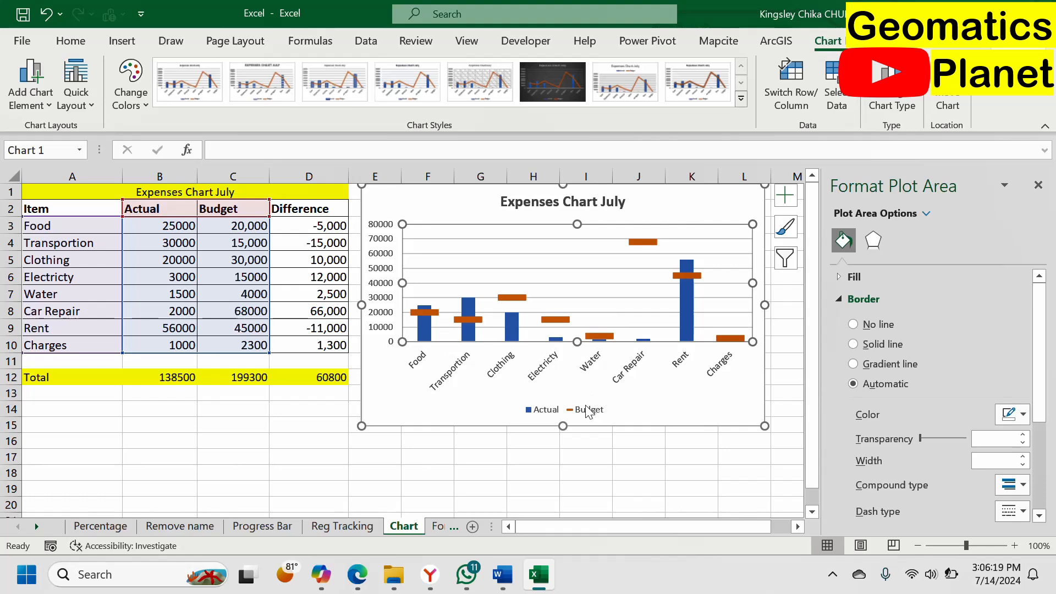
{"action": "left_click", "coordinate": [557, 412]}
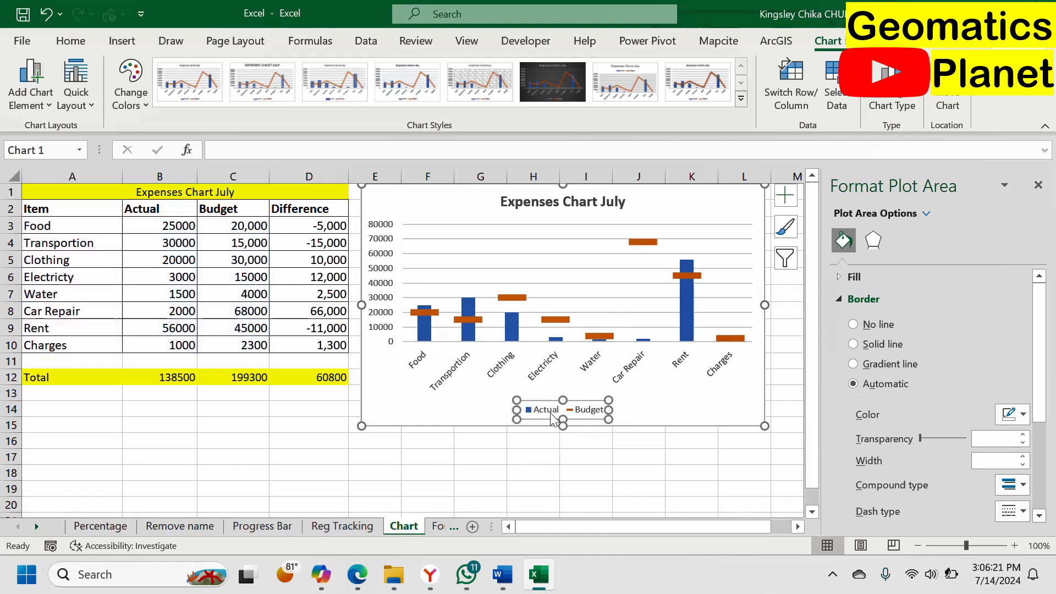
{"action": "mouse_move", "coordinate": [417, 314]}
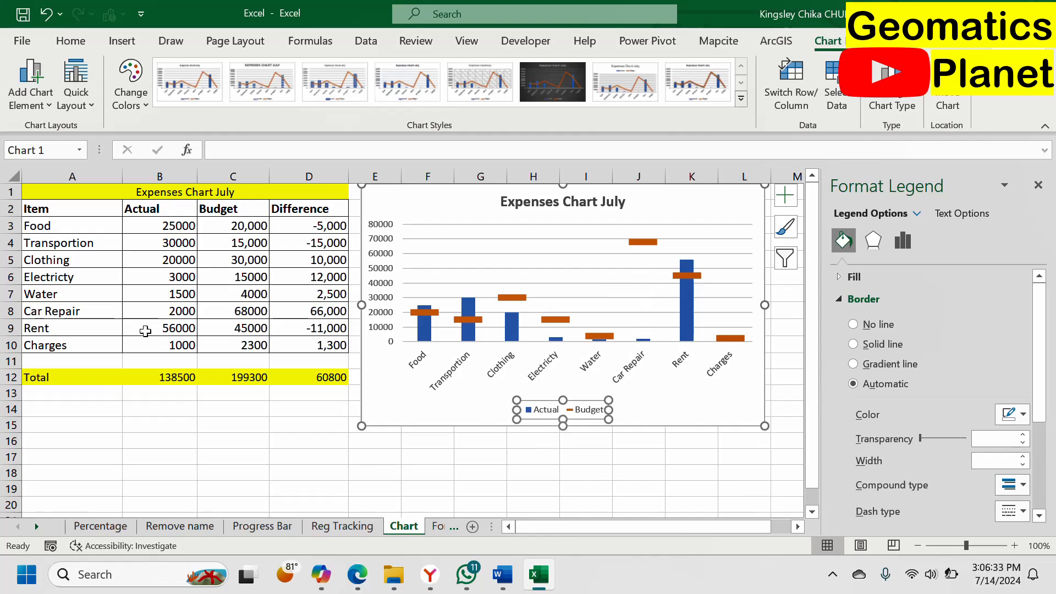
{"action": "left_click", "coordinate": [154, 310]}
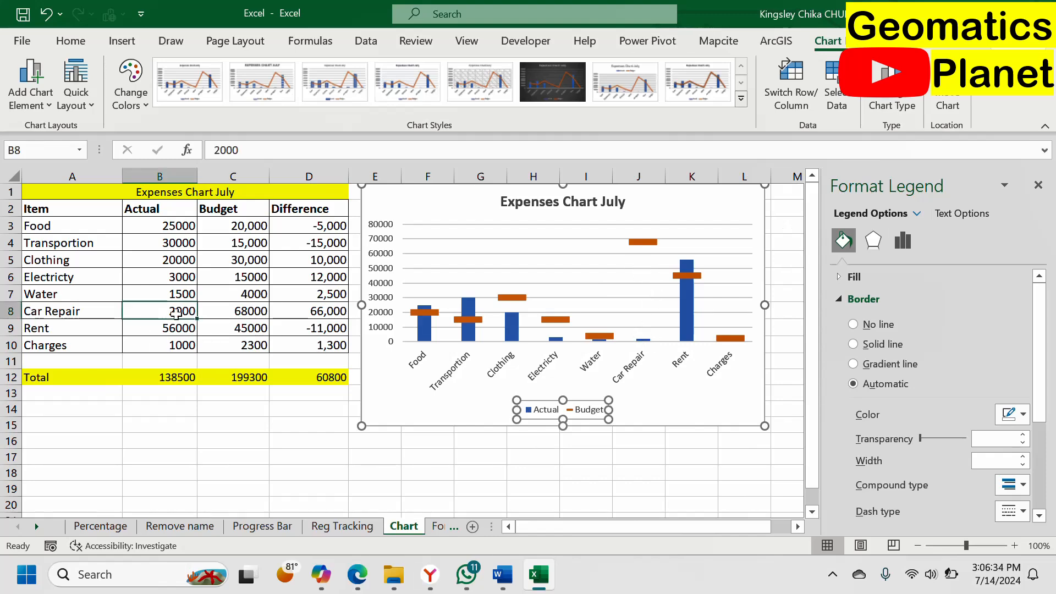
{"action": "left_click", "coordinate": [223, 310]}
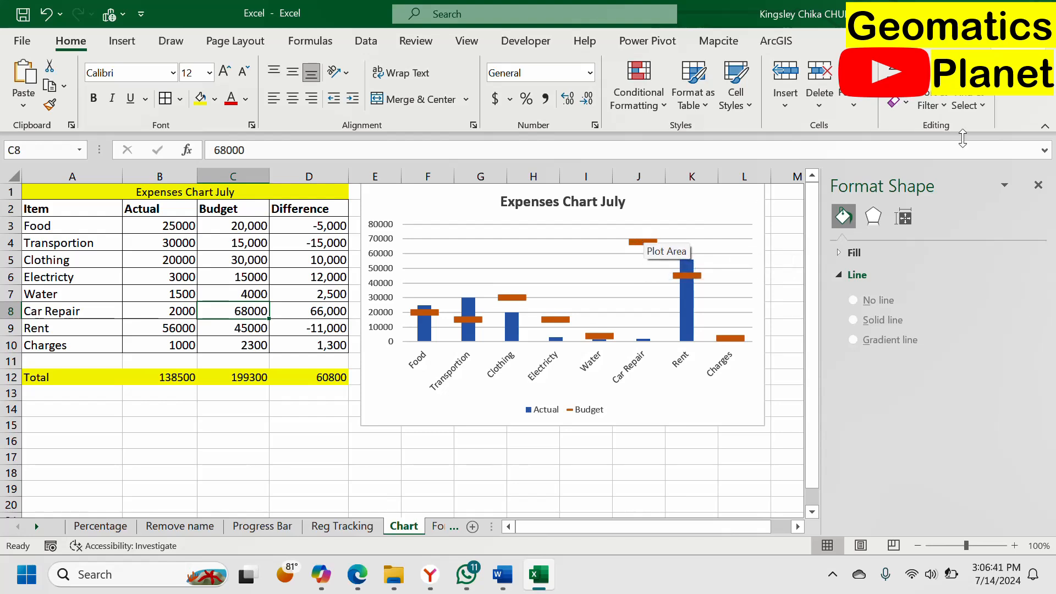
Step: Change the Food budget in cell C3 to 2000
{"action": "left_click", "coordinate": [265, 230]}
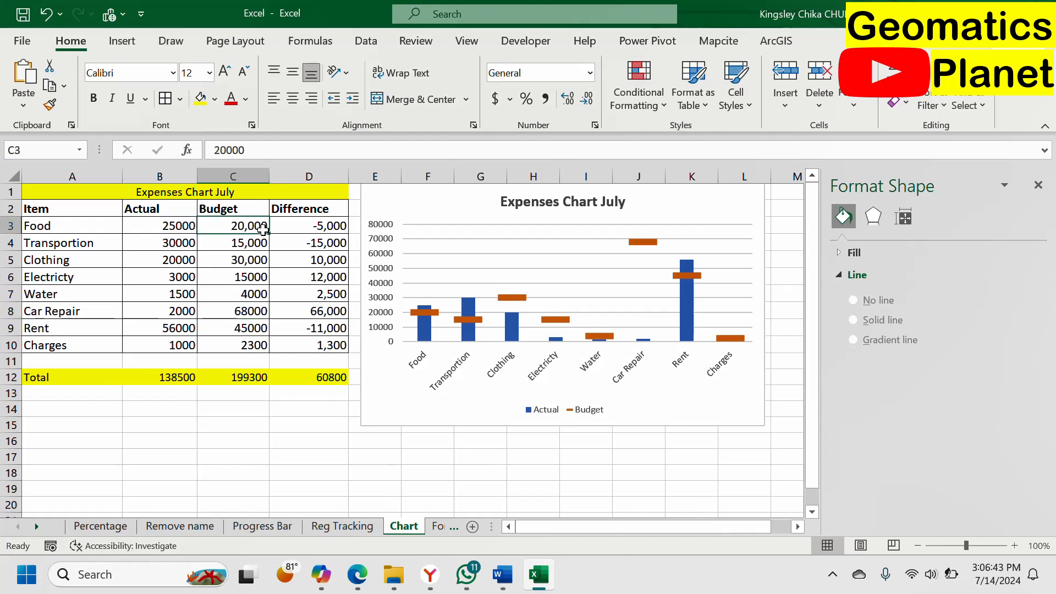
{"action": "type", "text": "2000"}
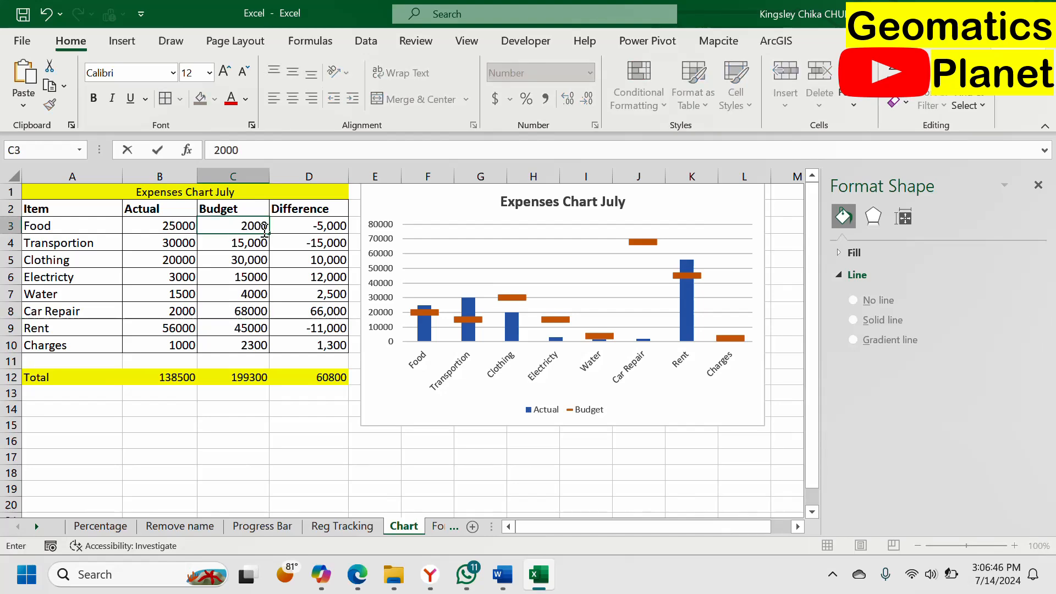
{"action": "key", "text": "Return"}
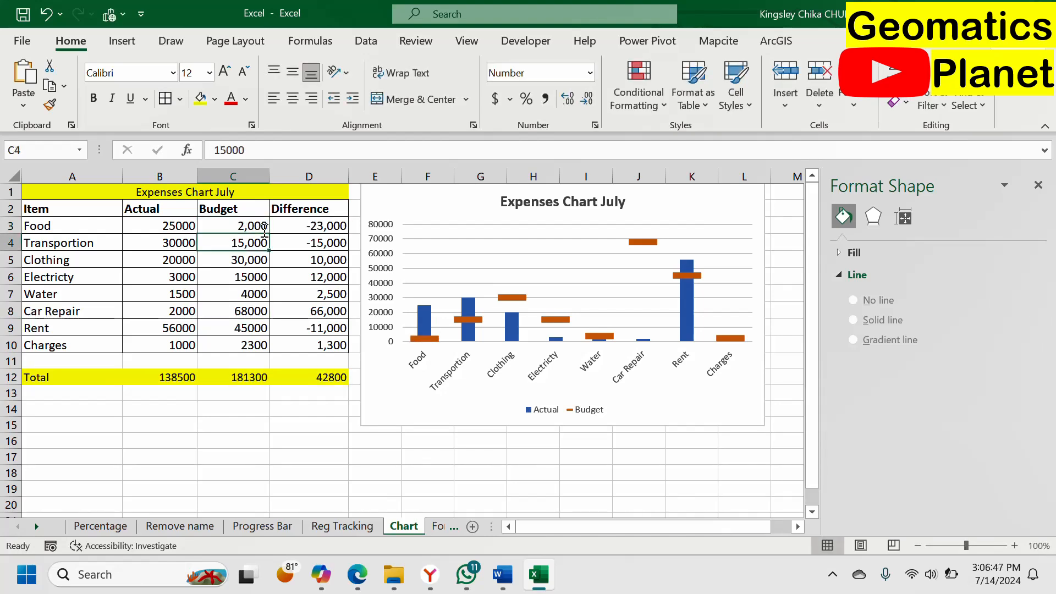
Step: Change the Food budget in cell C3 to 20000
{"action": "left_click", "coordinate": [230, 228]}
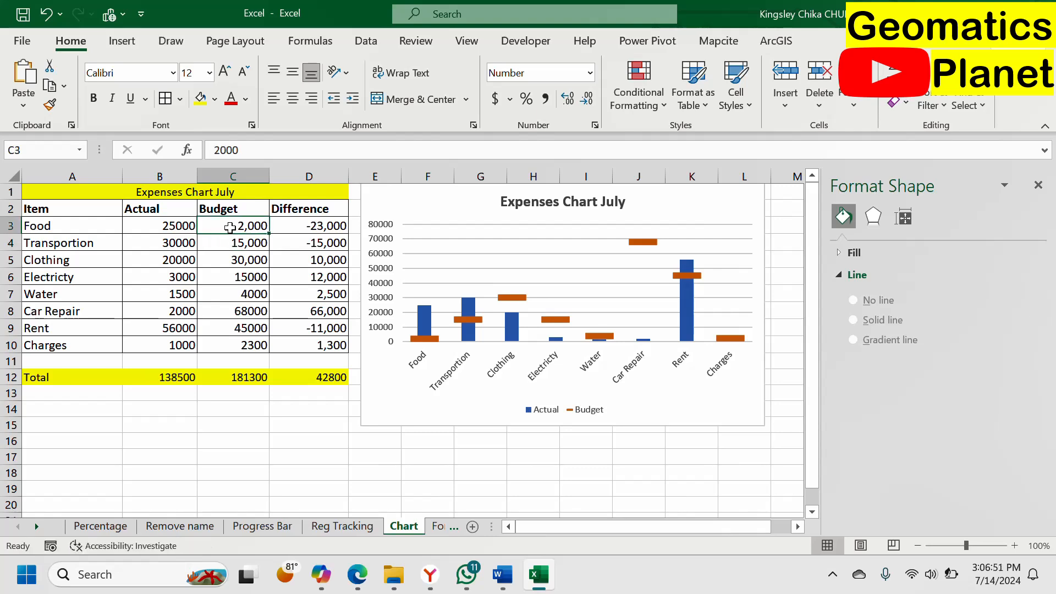
{"action": "double_click", "coordinate": [230, 228]}
{"action": "key", "text": "BackSpace"}
{"action": "key", "text": "BackSpace"}
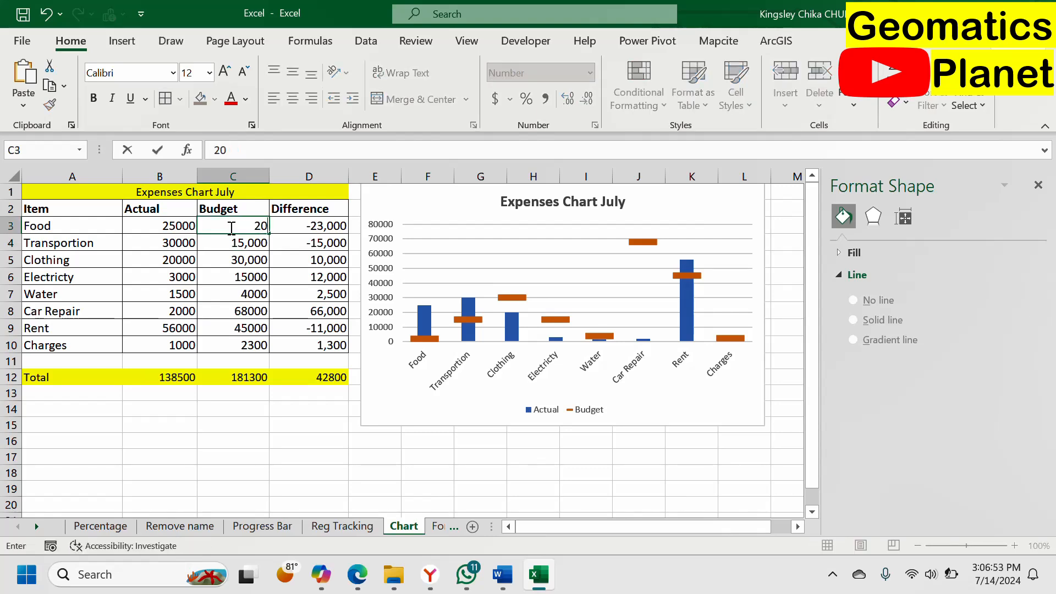
{"action": "type", "text": "000"}
{"action": "key", "text": "Return"}
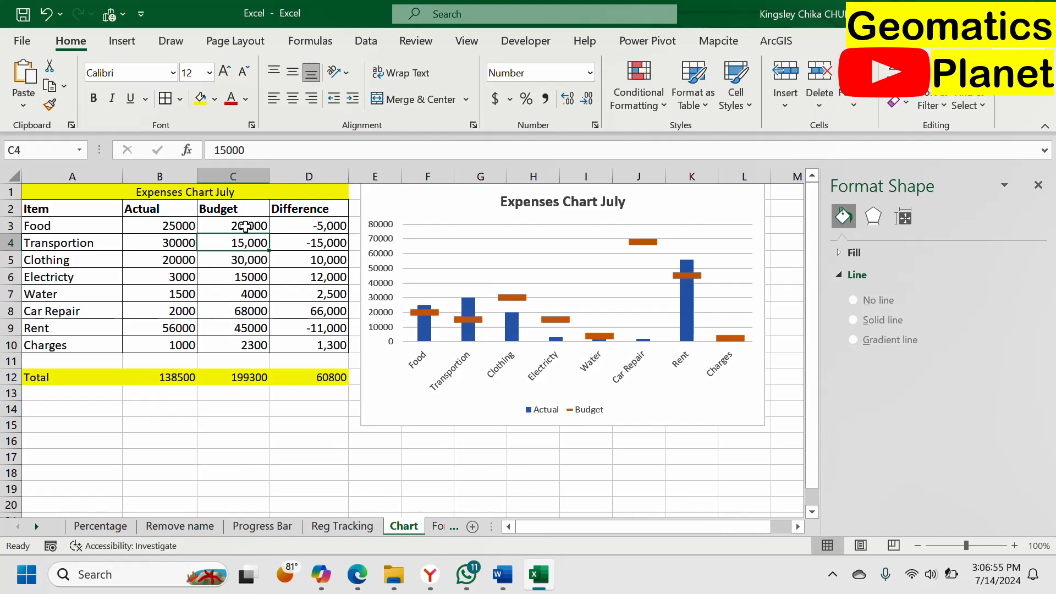
Step: Replace the Food budget in cell C3 with 2000000 to test how the chart responds
{"action": "left_click", "coordinate": [237, 222]}
{"action": "type", "text": "2000000"}
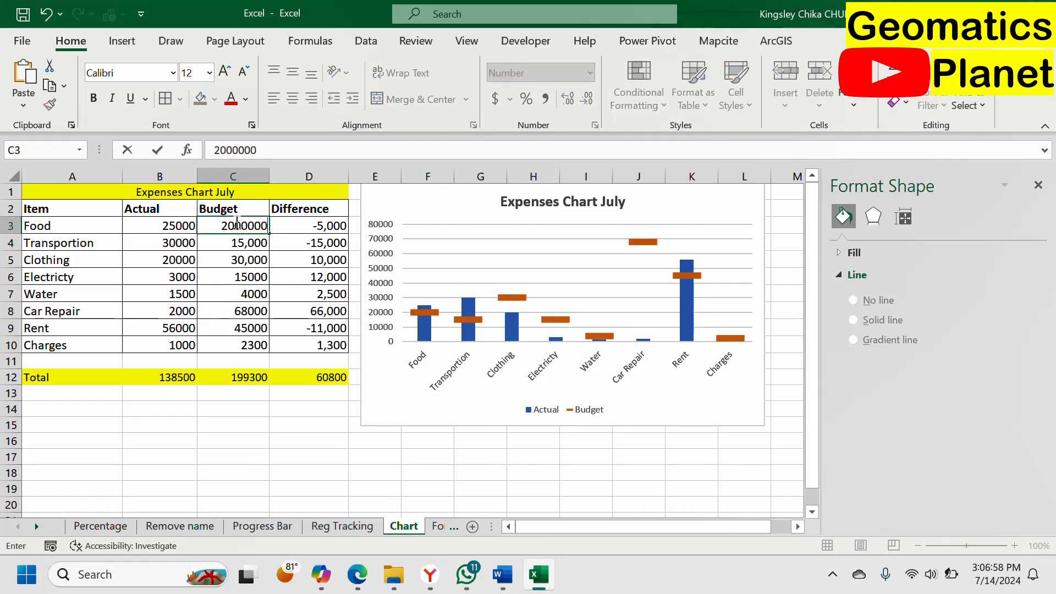
{"action": "key", "text": "Return"}
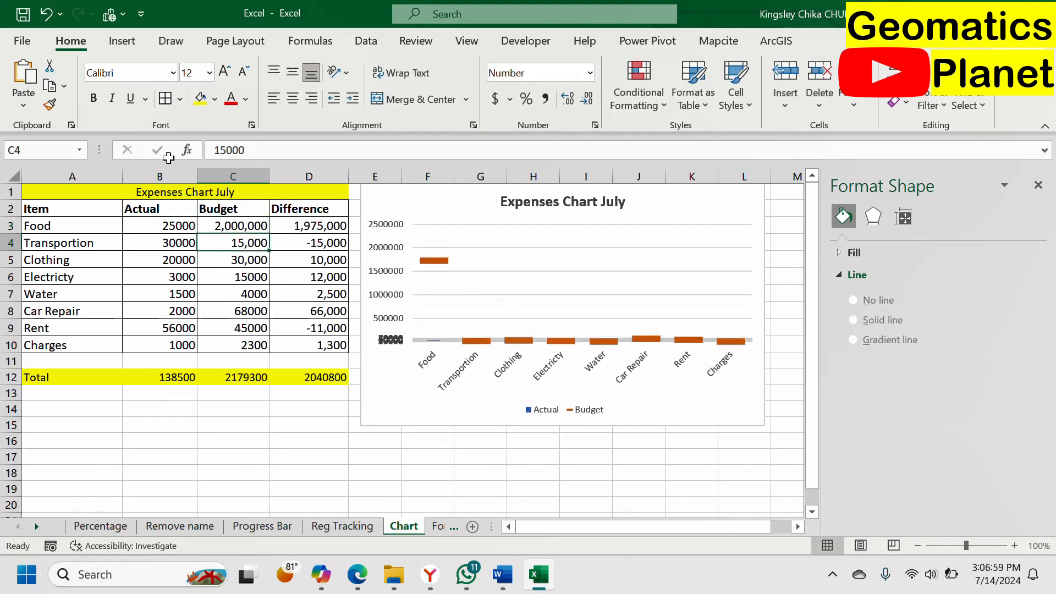
Step: Reduce the Food budget in cell C3 to 200000
{"action": "left_click", "coordinate": [262, 230]}
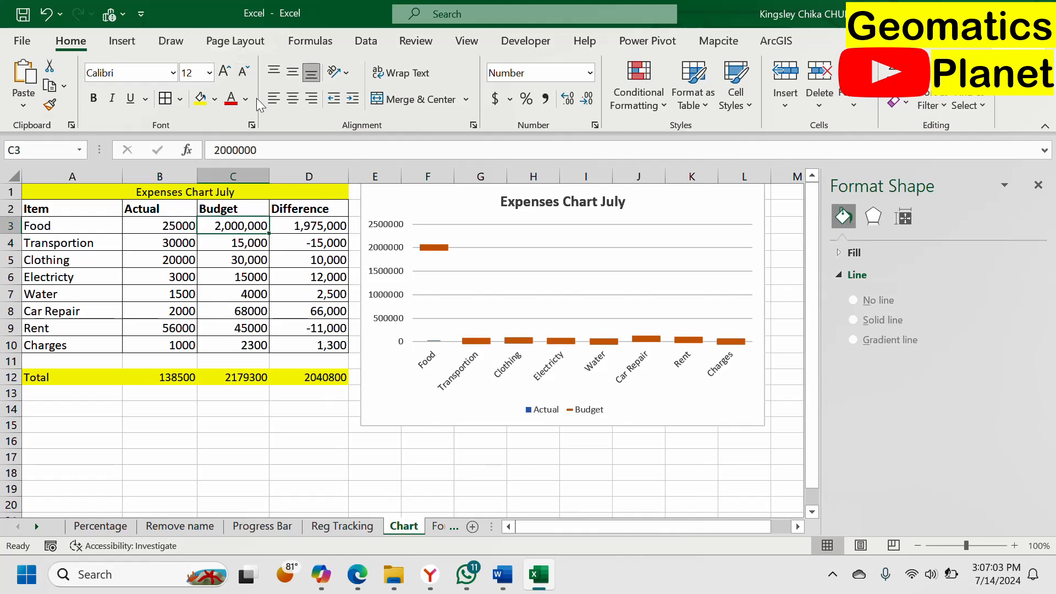
{"action": "left_click", "coordinate": [279, 148]}
{"action": "key", "text": "BackSpace"}
{"action": "key", "text": "Return"}
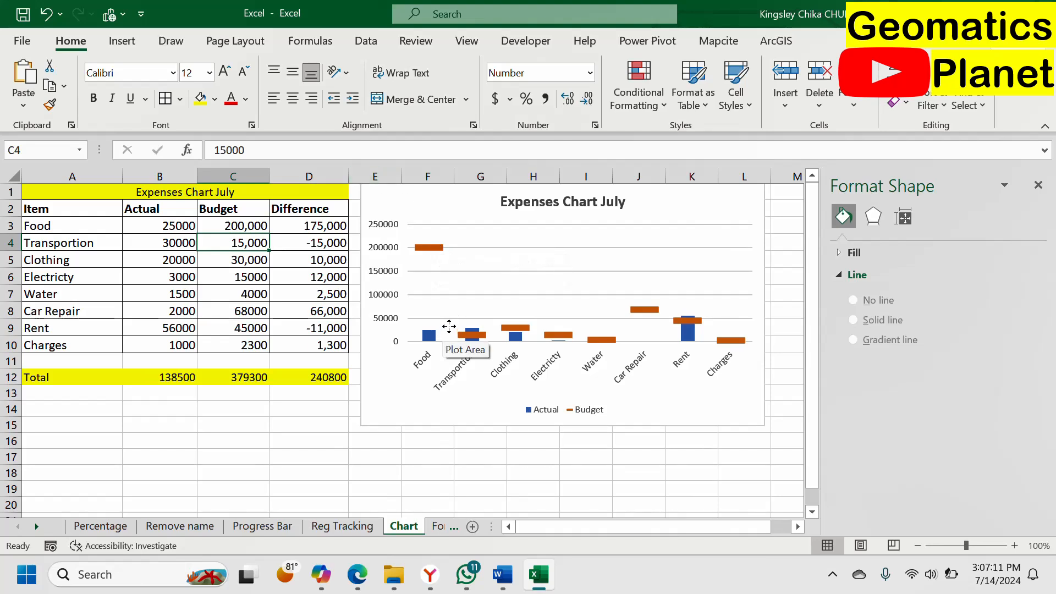
Step: Bring the Food budget in cell C3 down to 20000
{"action": "left_click", "coordinate": [245, 226]}
{"action": "left_click", "coordinate": [294, 150]}
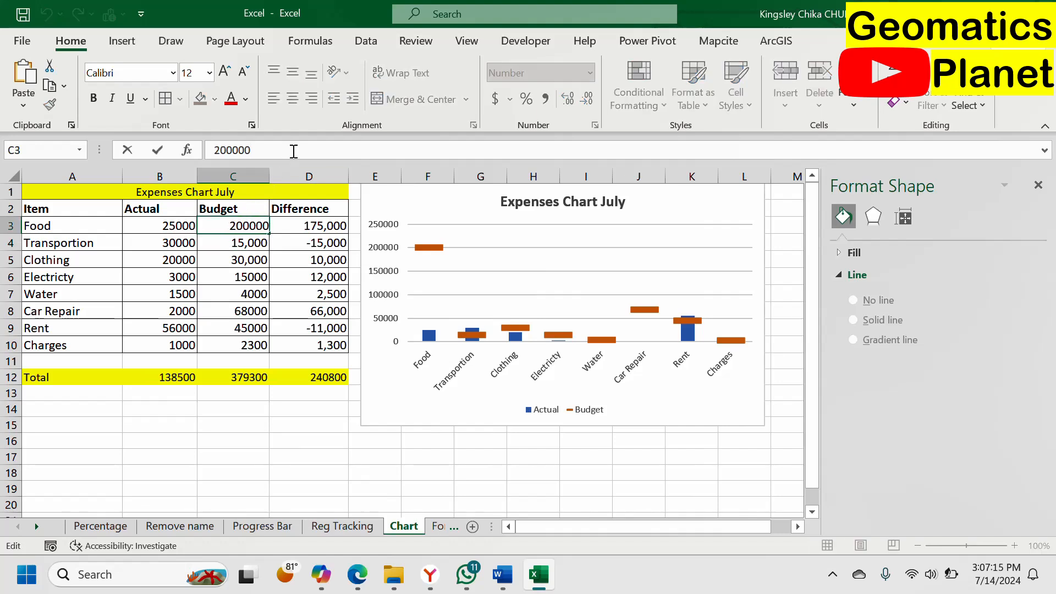
{"action": "key", "text": "BackSpace"}
{"action": "key", "text": "Return"}
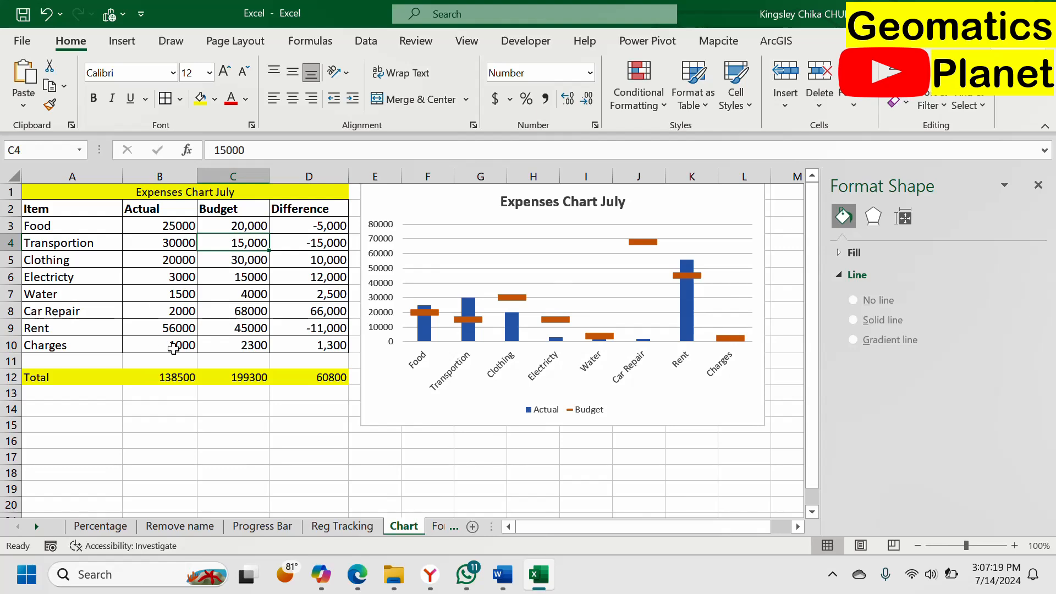
Step: Change the Car Repair actual amount in cell B8 to 20000
{"action": "left_click", "coordinate": [190, 315]}
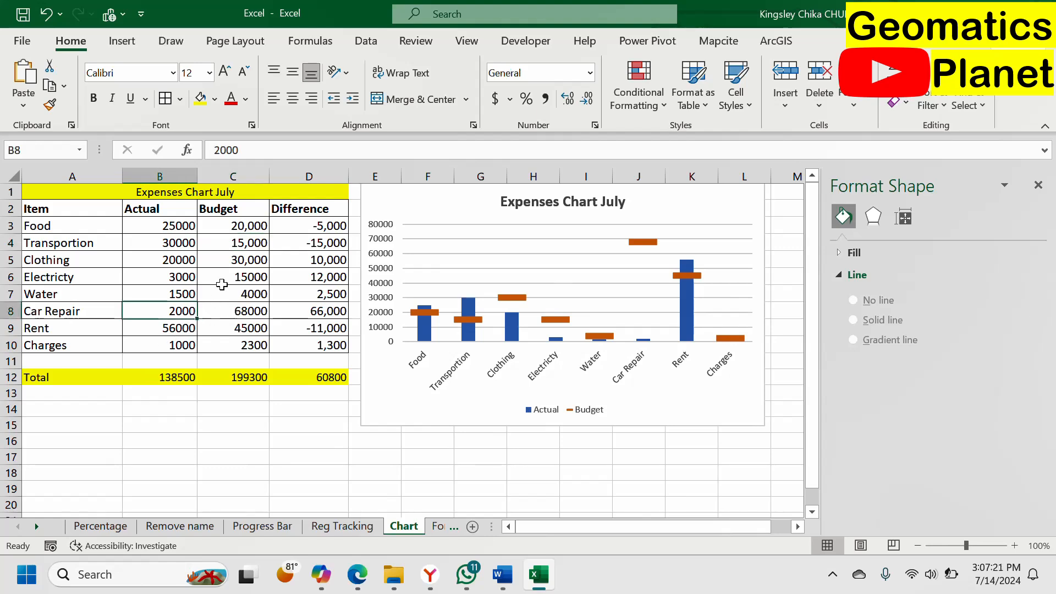
{"action": "left_click", "coordinate": [249, 147]}
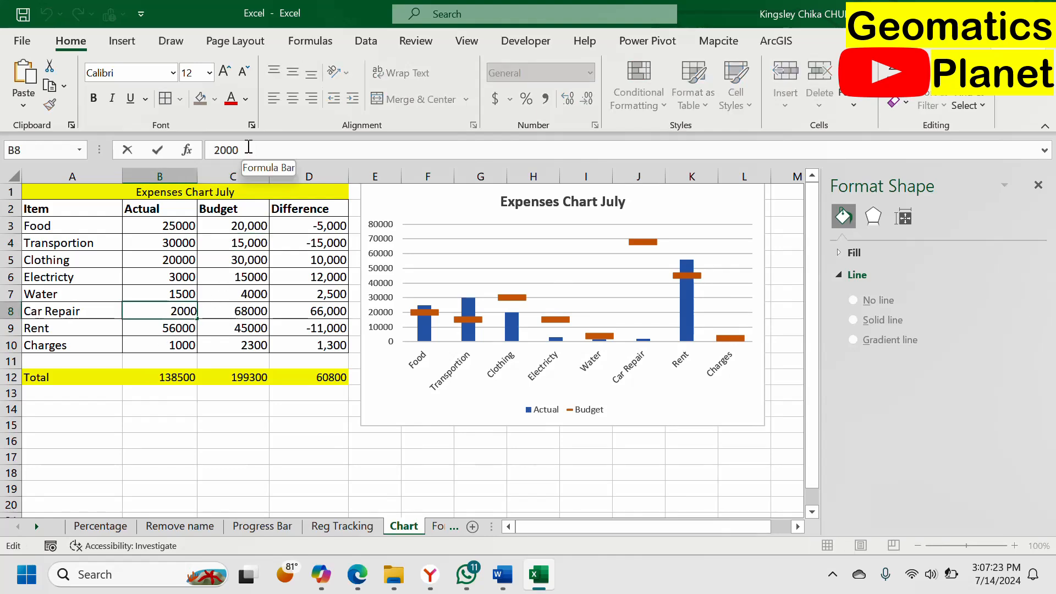
{"action": "type", "text": "0"}
{"action": "key", "text": "Return"}
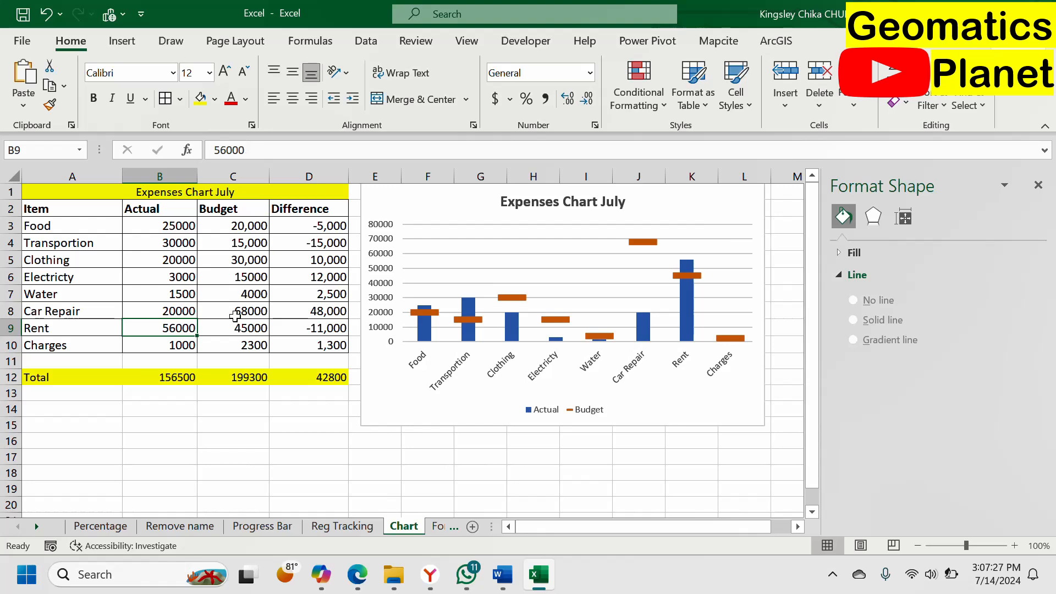
Step: Change the Charges actual amount in cell B10 to 10000
{"action": "left_click", "coordinate": [203, 345]}
{"action": "left_click", "coordinate": [169, 343]}
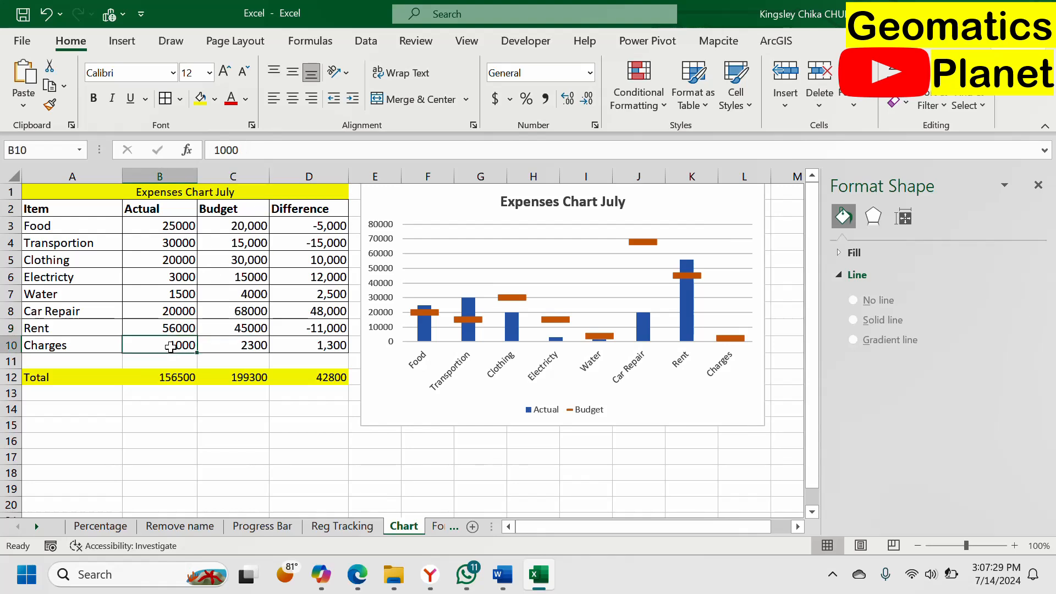
{"action": "left_click", "coordinate": [251, 147]}
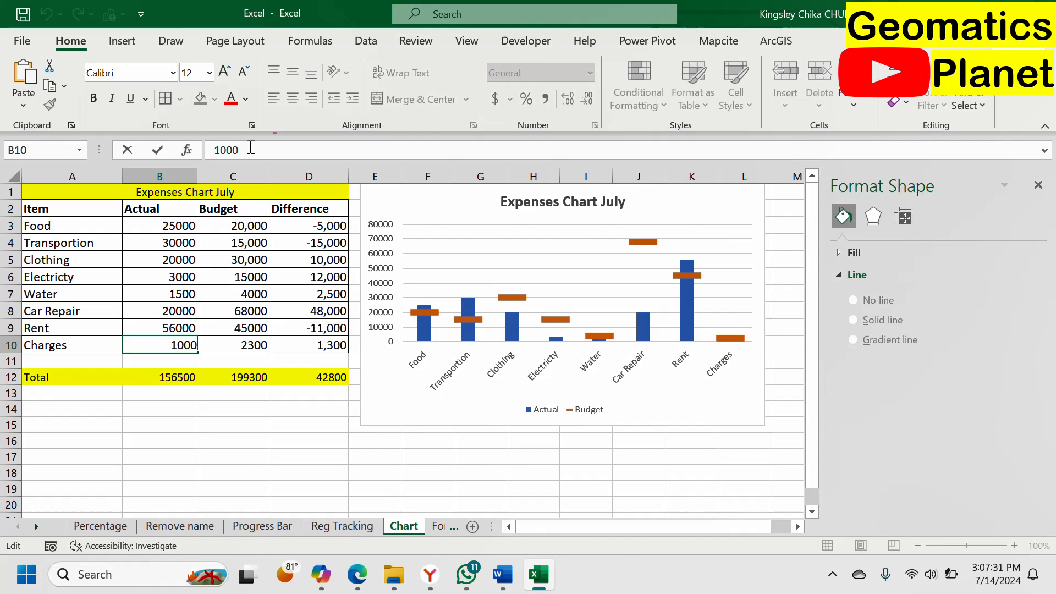
{"action": "type", "text": "0"}
{"action": "key", "text": "Return"}
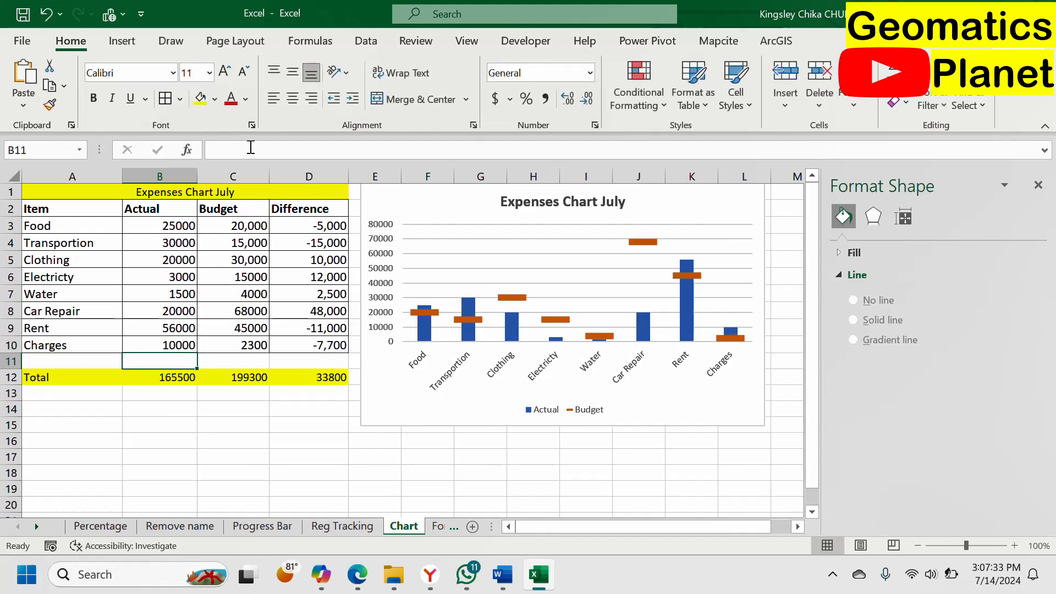
Step: Set the built-in marker size of the chart's Budget series to 15
{"action": "left_click", "coordinate": [646, 245]}
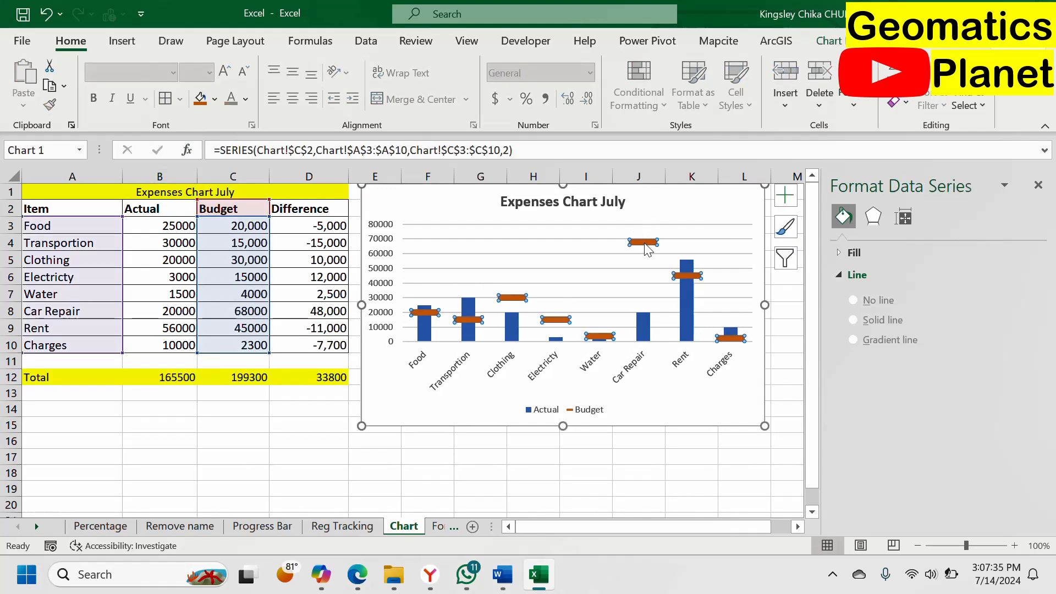
{"action": "left_click", "coordinate": [904, 218]}
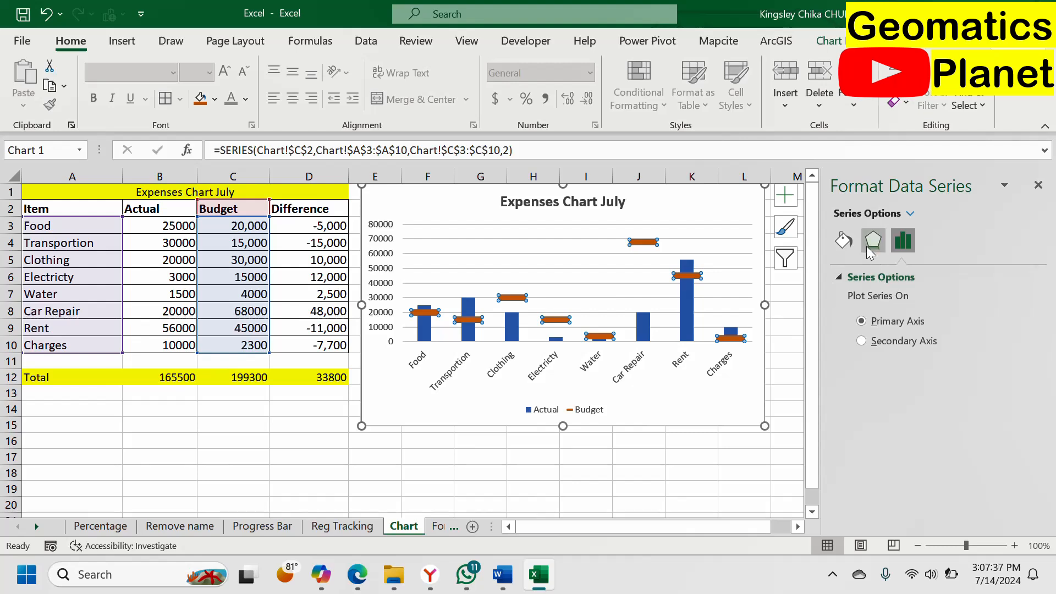
{"action": "left_click", "coordinate": [847, 242]}
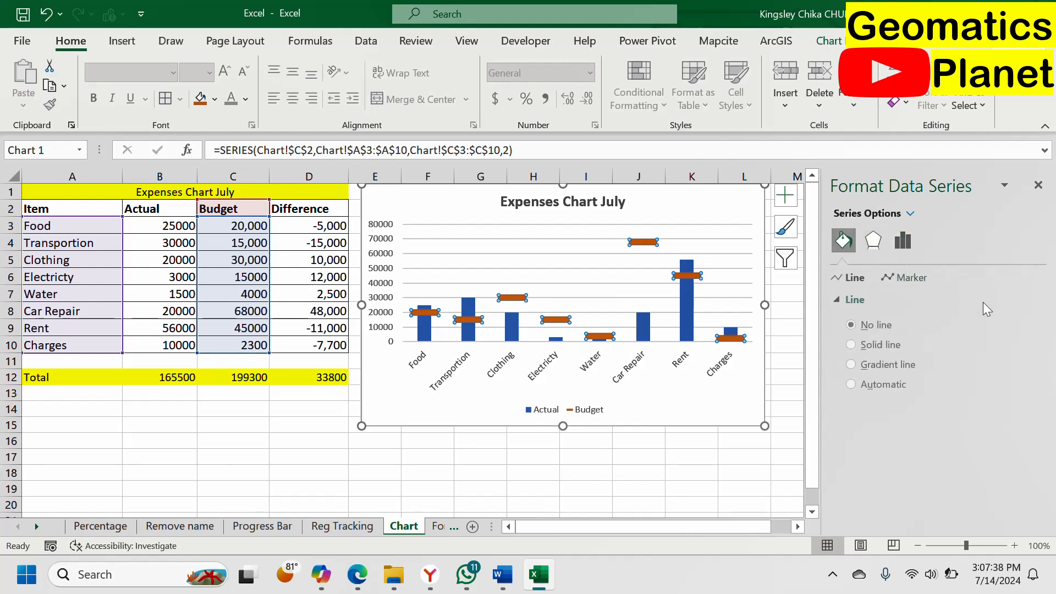
{"action": "left_click", "coordinate": [911, 280]}
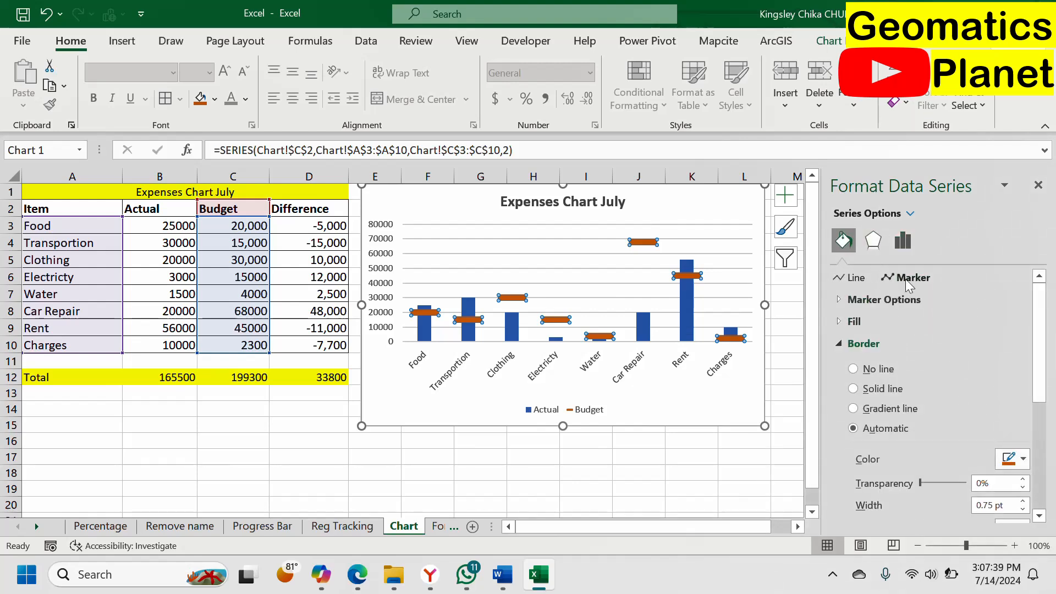
{"action": "left_click", "coordinate": [853, 298]}
{"action": "double_click", "coordinate": [898, 410]}
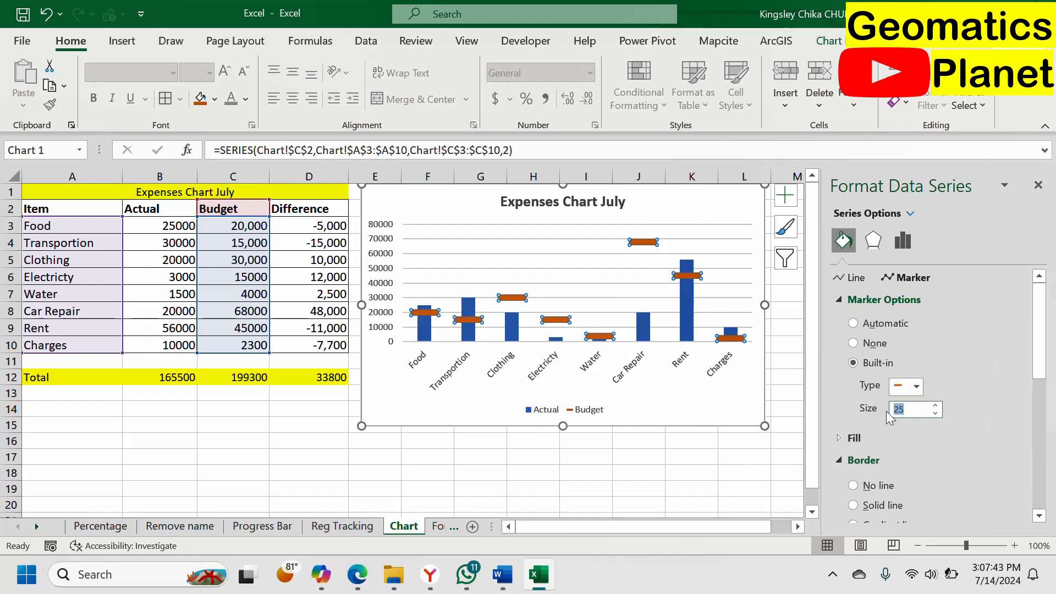
{"action": "type", "text": "15"}
{"action": "left_click", "coordinate": [650, 392]}
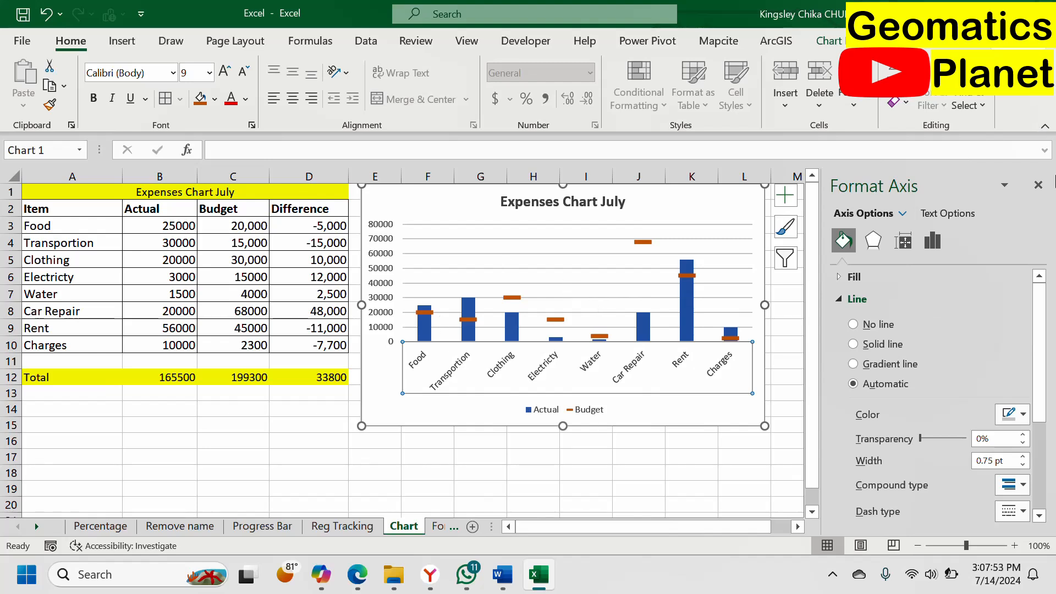
Step: Close the formatting pane and deselect the chart by selecting the empty cell D16
{"action": "left_click", "coordinate": [1038, 185]}
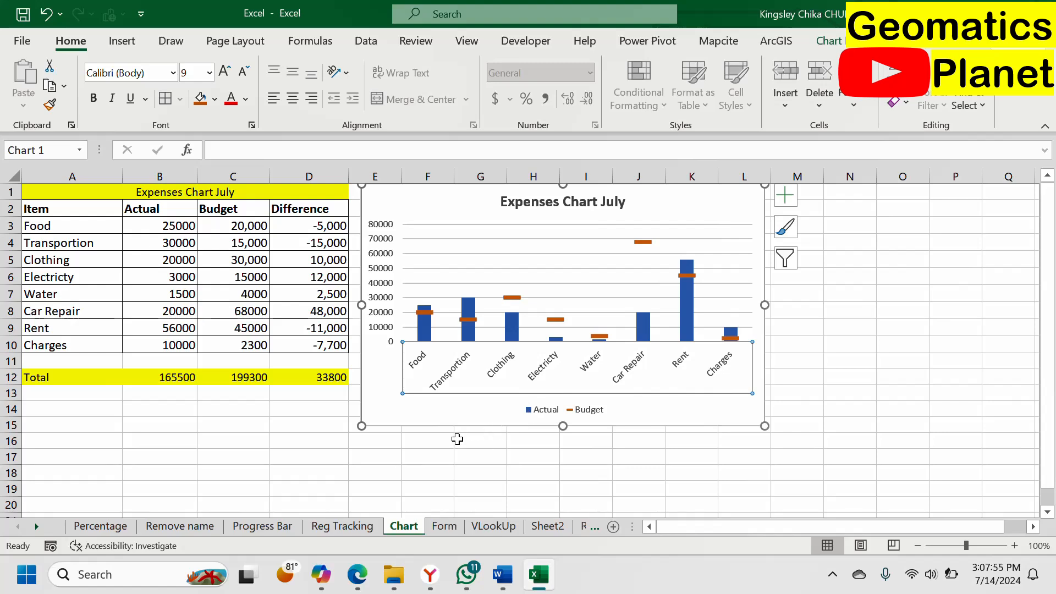
{"action": "left_click", "coordinate": [429, 445]}
{"action": "left_click", "coordinate": [316, 439]}
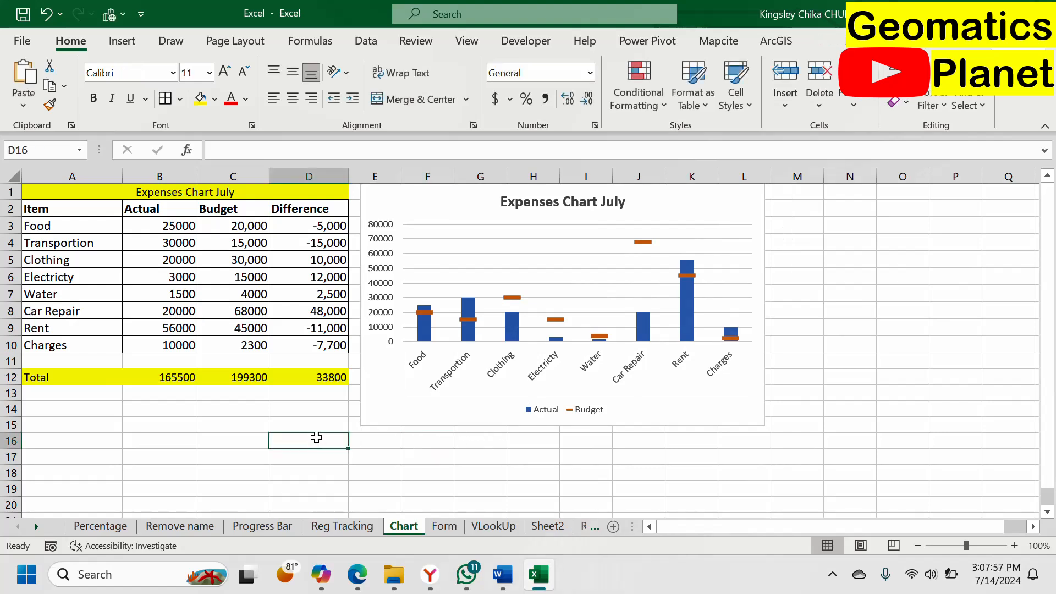